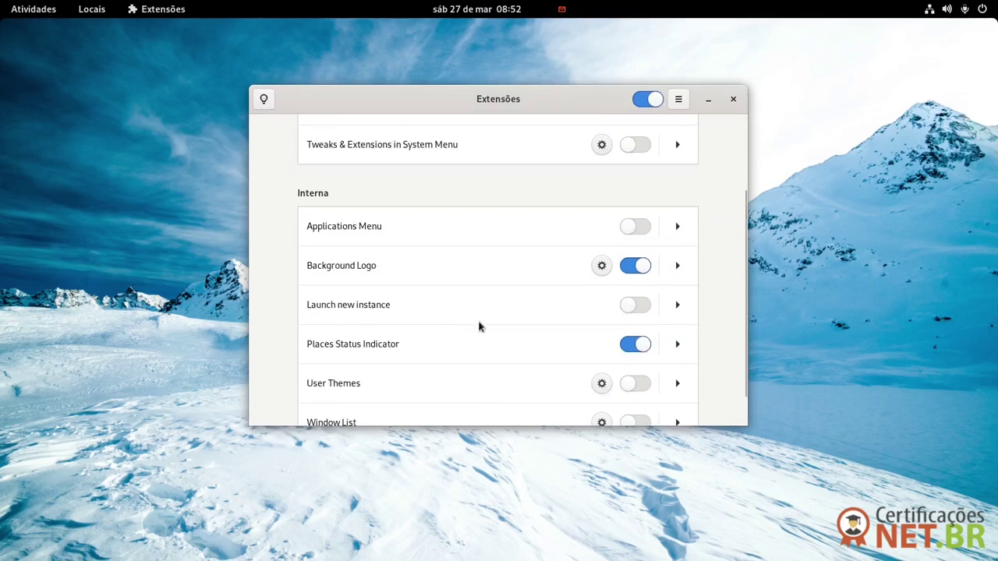
Step: Enable the built-in Applications Menu extension and inspect the application categories it adds to the desktop
scroll(478, 321, up, 3)
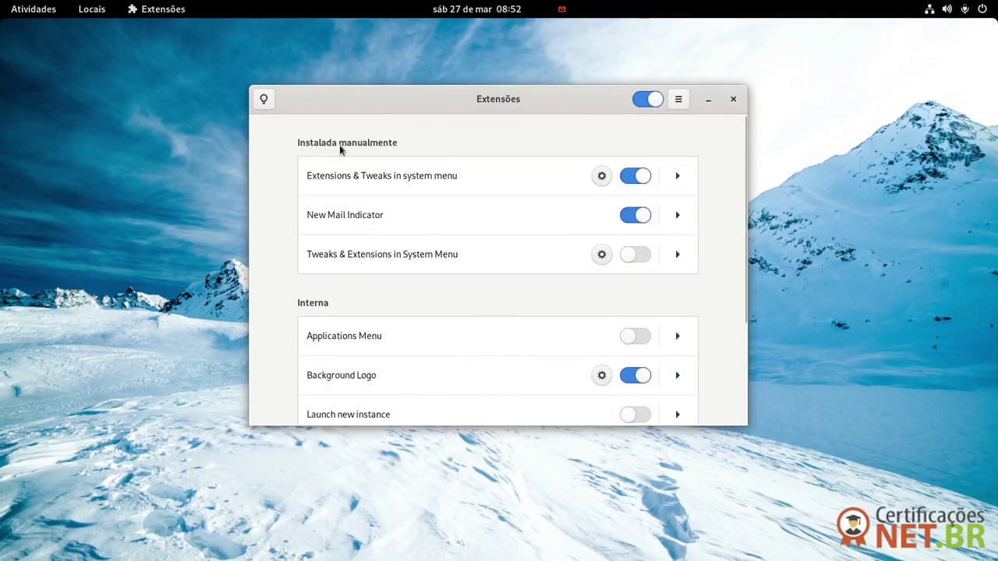
scroll(428, 187, down, 4)
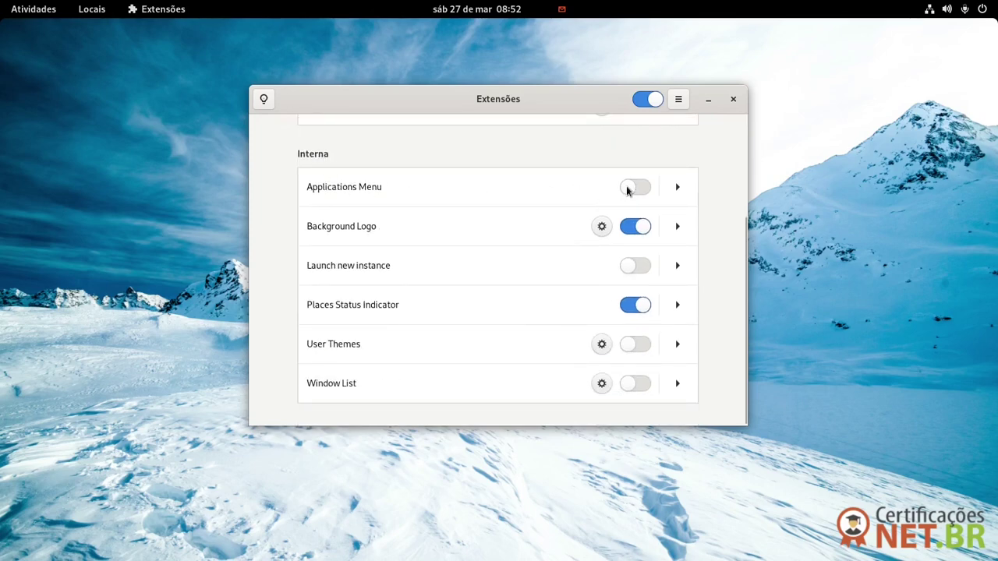
click(628, 188)
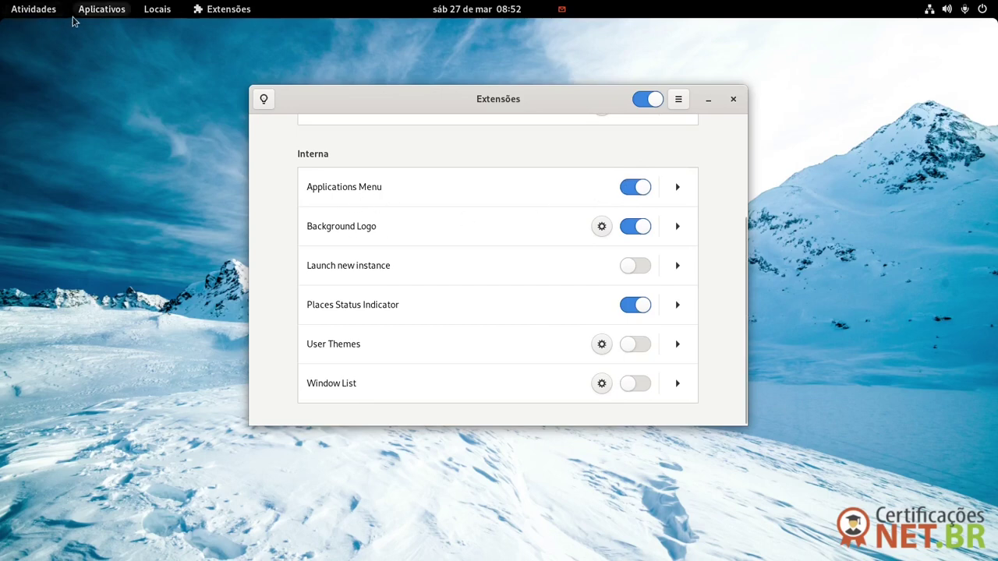
click(101, 9)
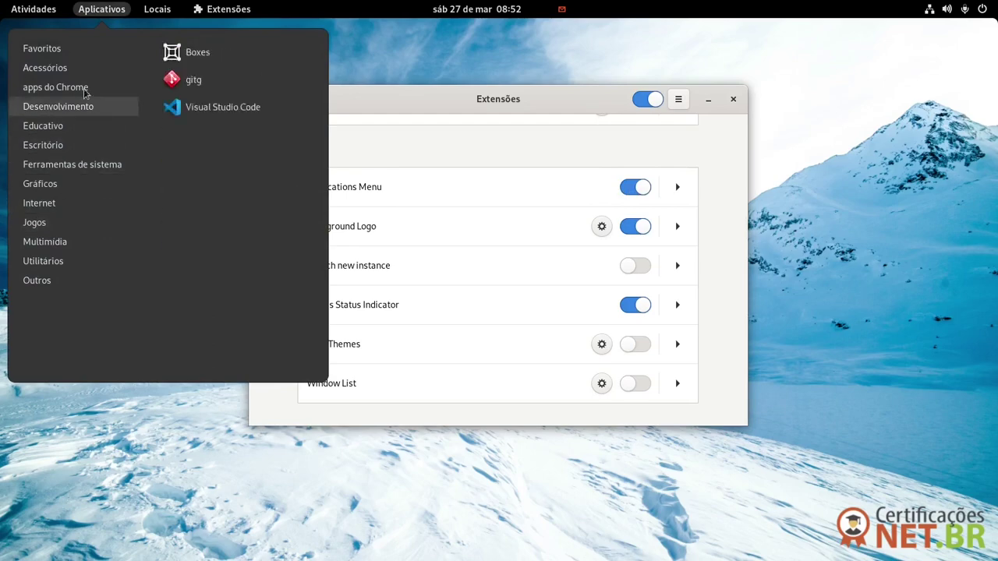
click(468, 117)
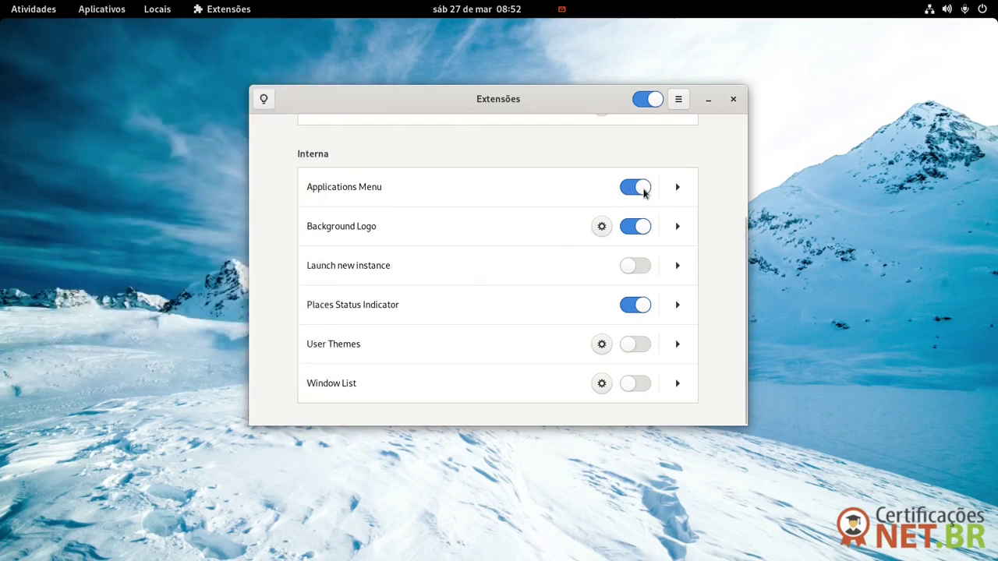
Step: Disable the Applications Menu extension and compare with the standard application launcher in the activities overview
click(638, 189)
mouse_move(1, 1)
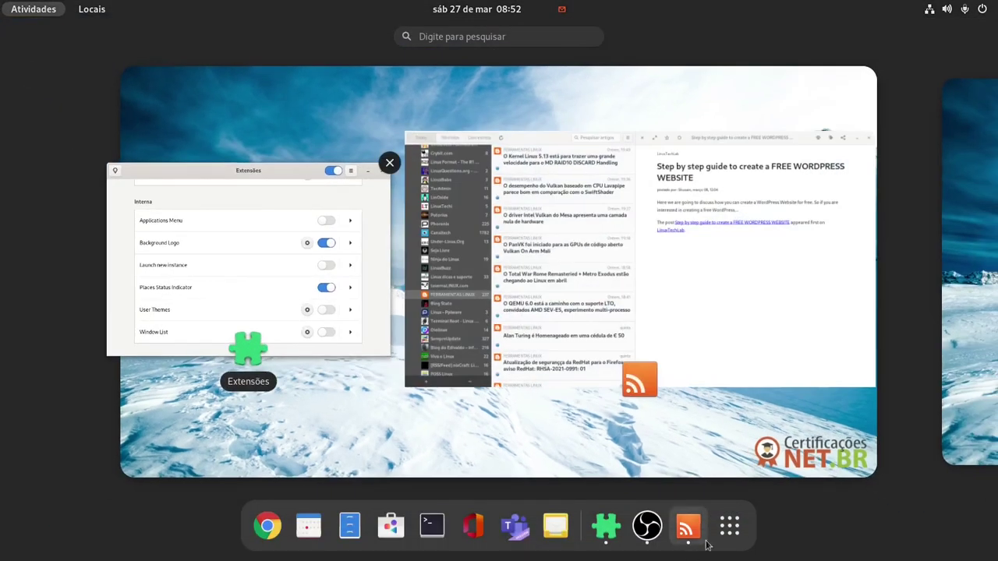
click(719, 534)
click(718, 534)
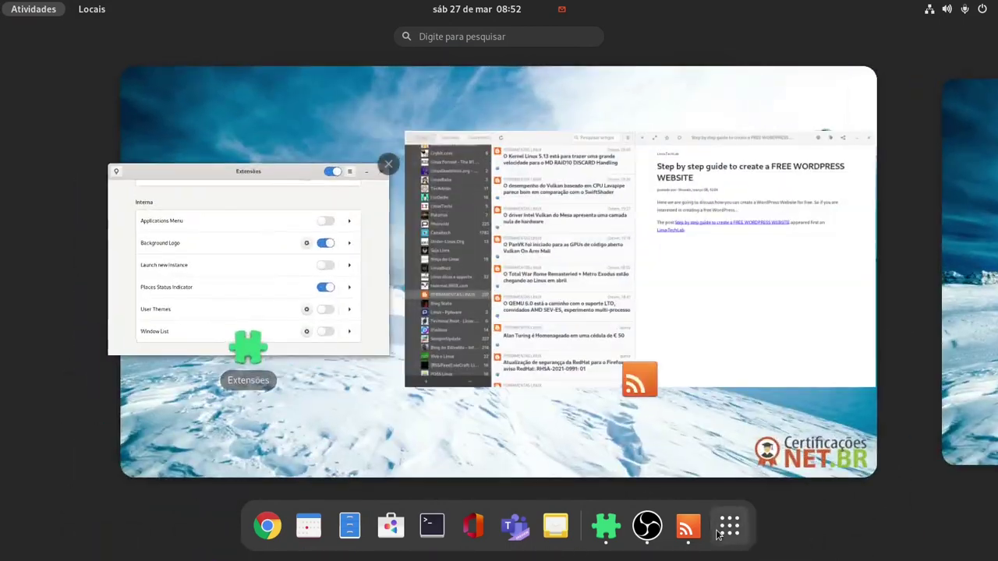
click(297, 302)
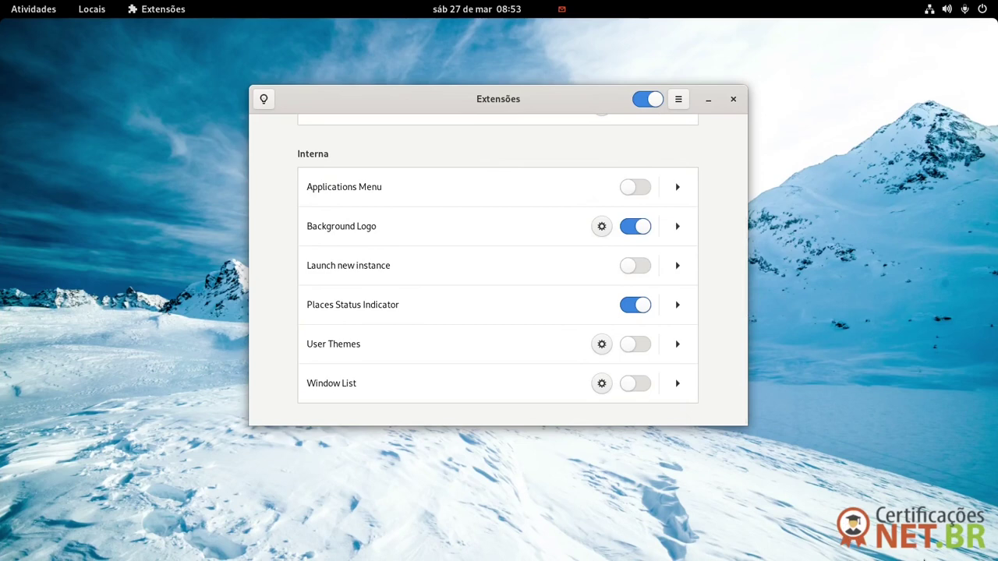
Step: Open the Background Logo settings and try the logo at Bottom left, Bottom center and Bottom right
click(601, 226)
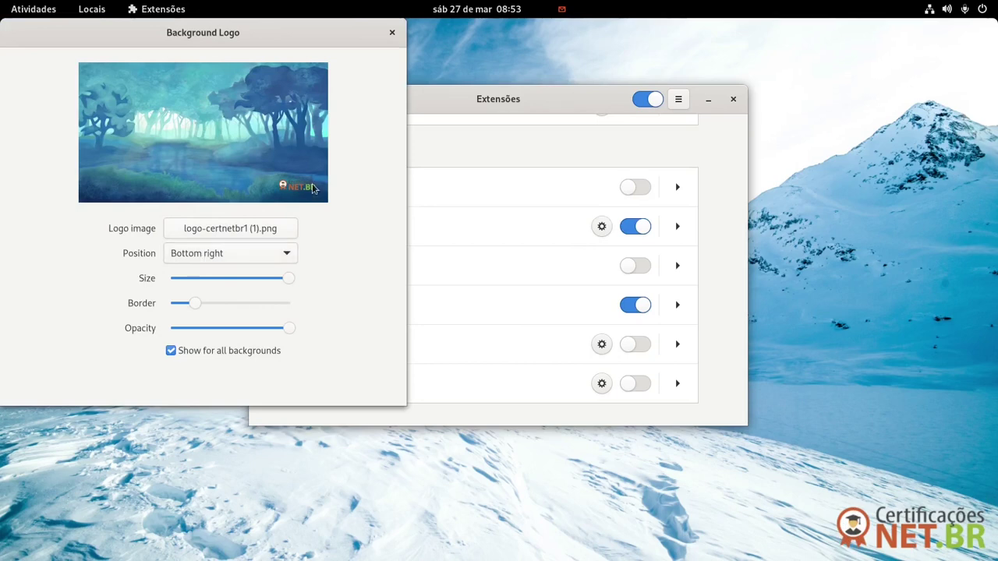
click(204, 258)
click(216, 299)
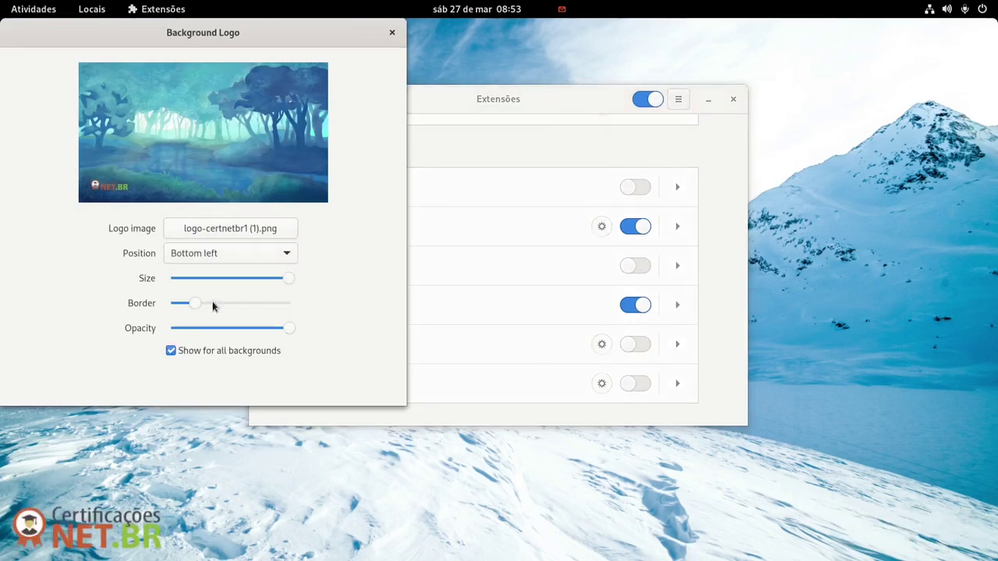
click(223, 257)
click(222, 319)
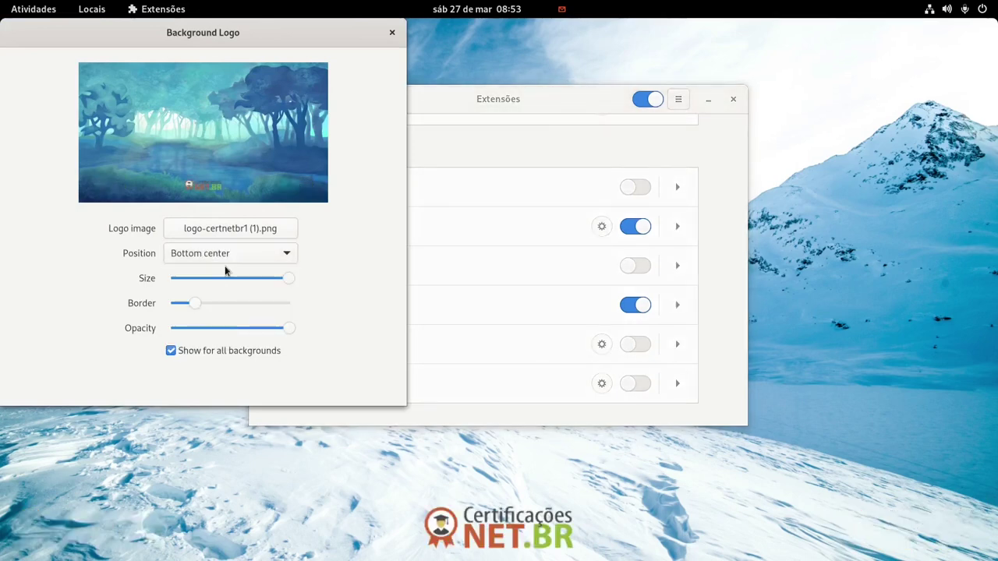
click(230, 256)
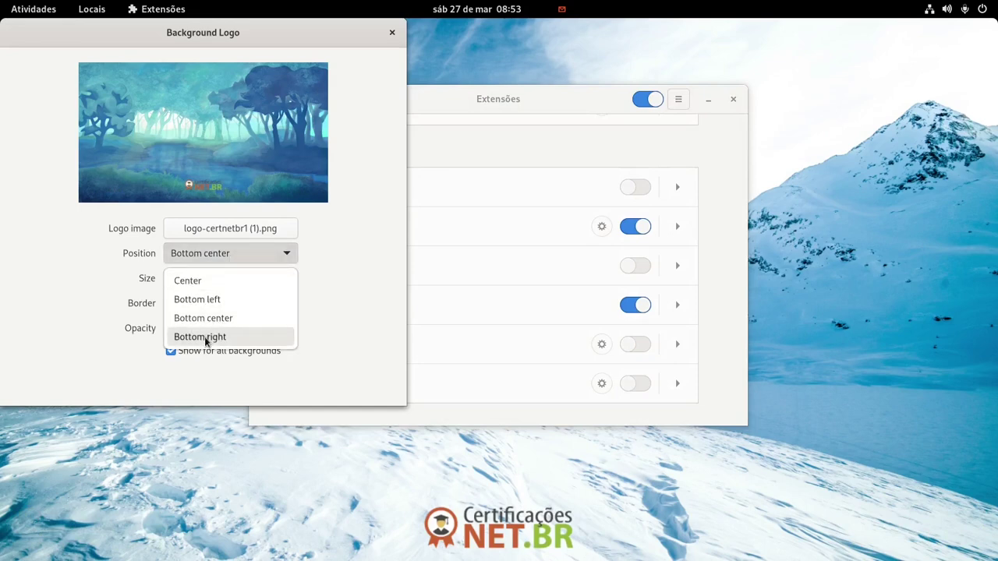
click(223, 337)
Step: Try the background logo at Center, put it back at Bottom right and close its settings
click(235, 259)
click(199, 282)
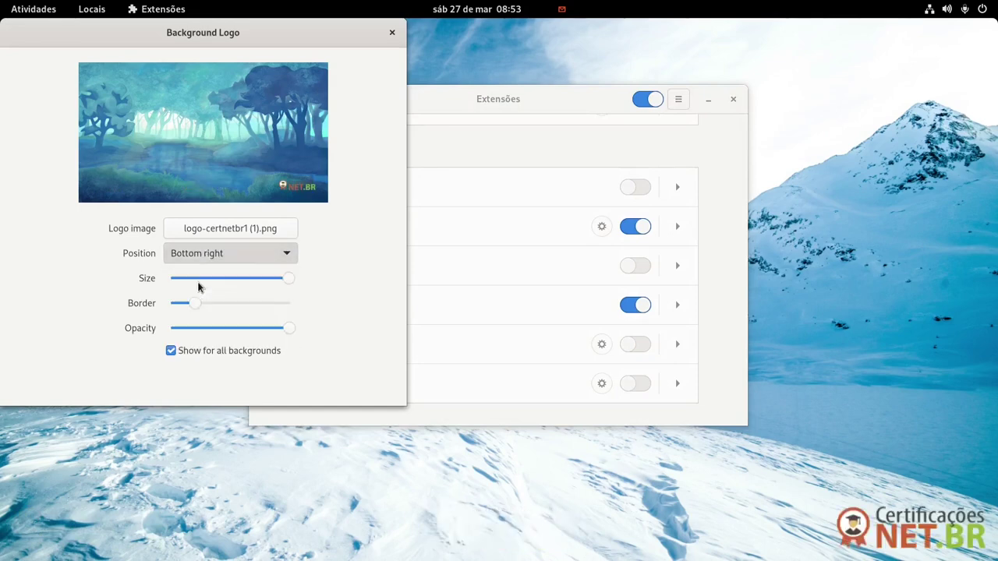
click(213, 251)
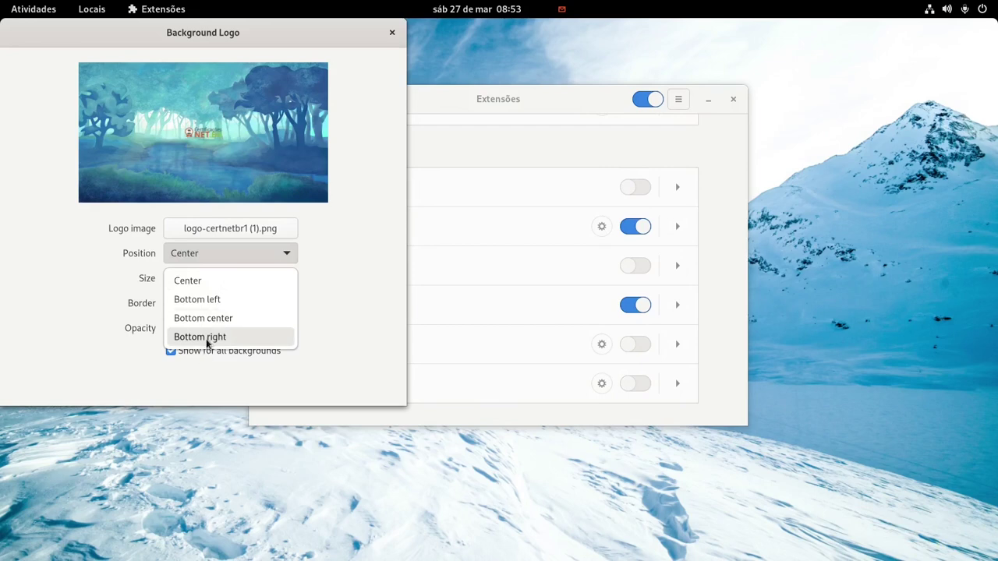
click(206, 337)
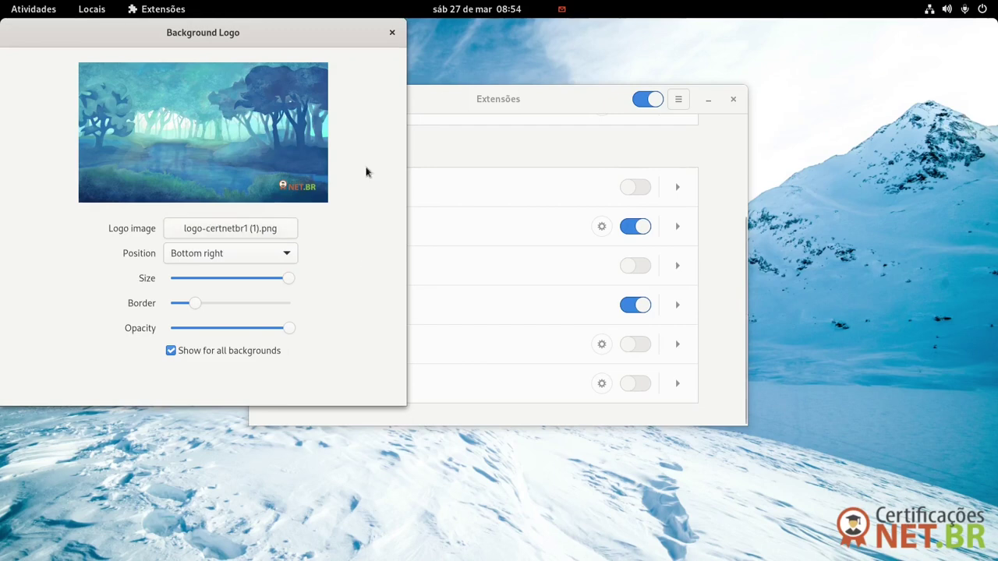
click(391, 32)
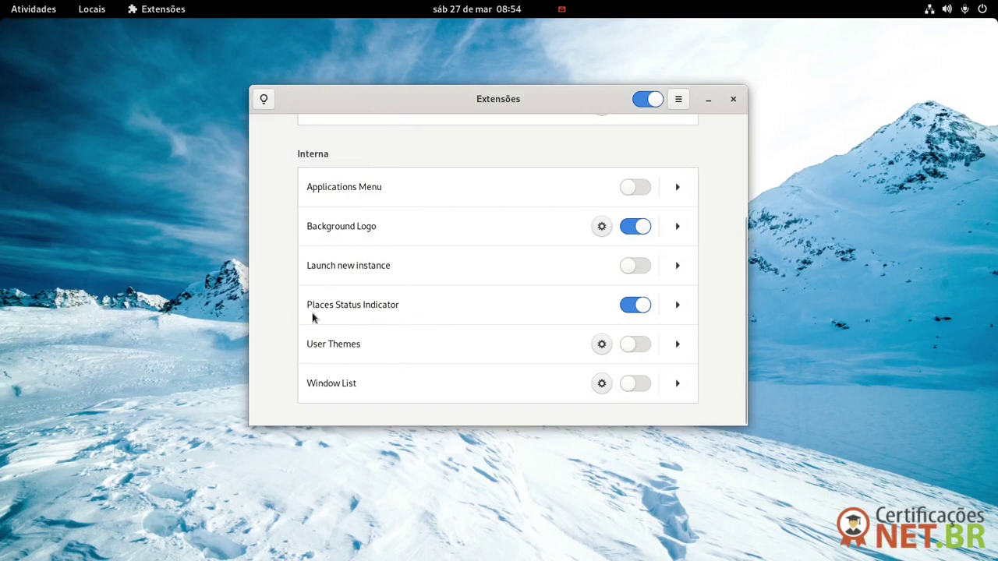
Step: Turn the Places Status Indicator extension off and on, and test its shortcut to the Vídeos folder
click(642, 305)
click(639, 305)
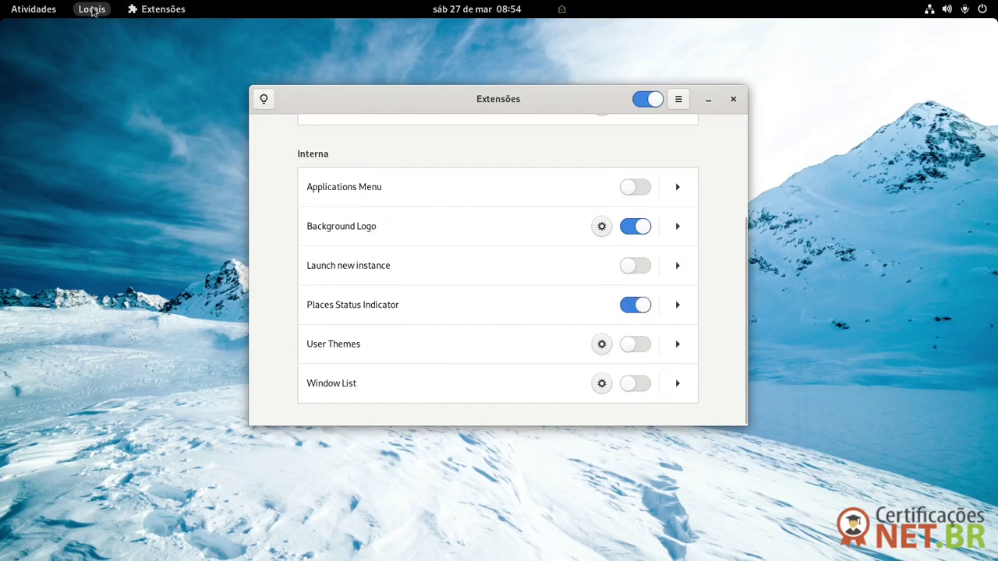
click(91, 8)
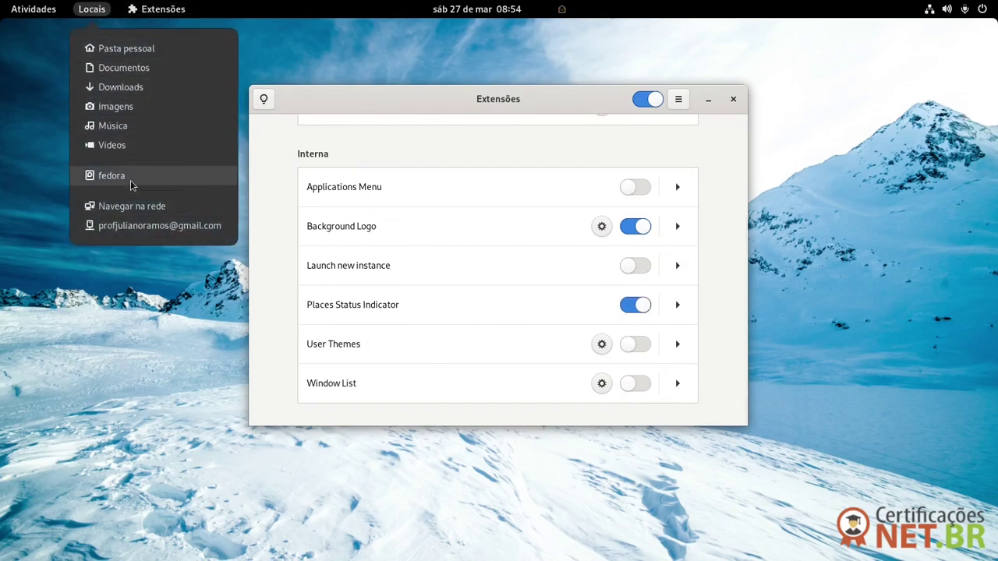
click(125, 146)
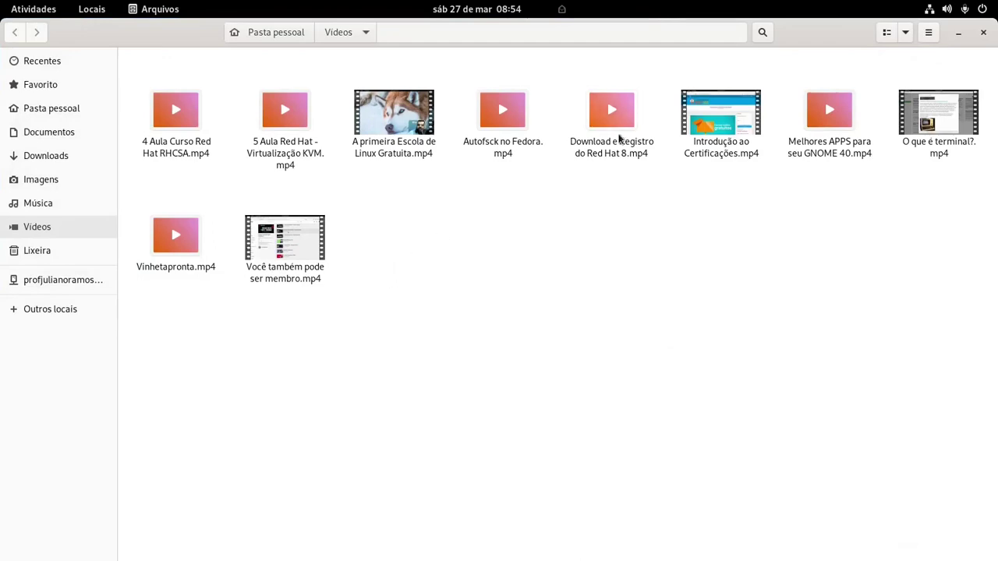
click(983, 32)
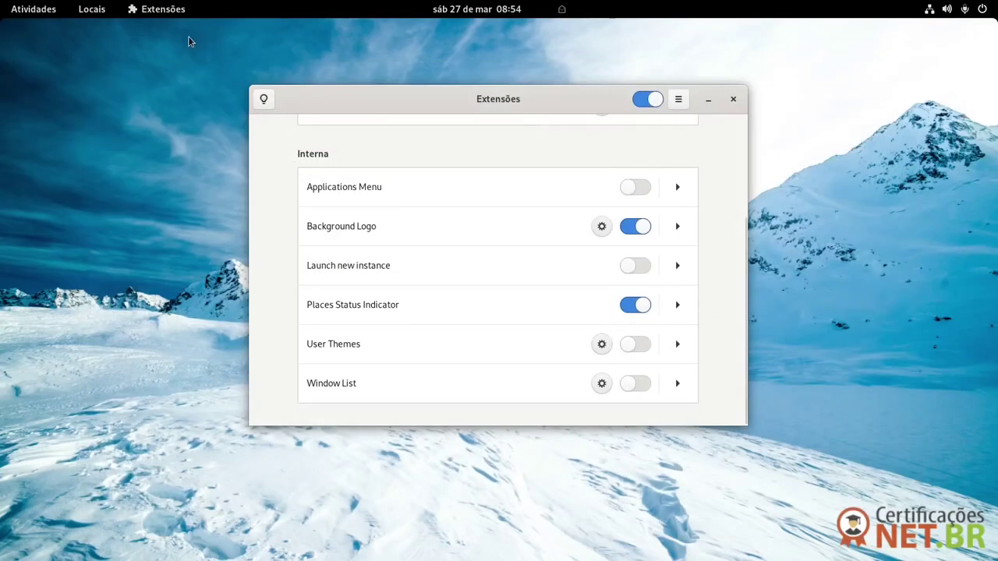
Step: Try to open the online account's storage through the Places Status Indicator and dismiss the notification
click(99, 10)
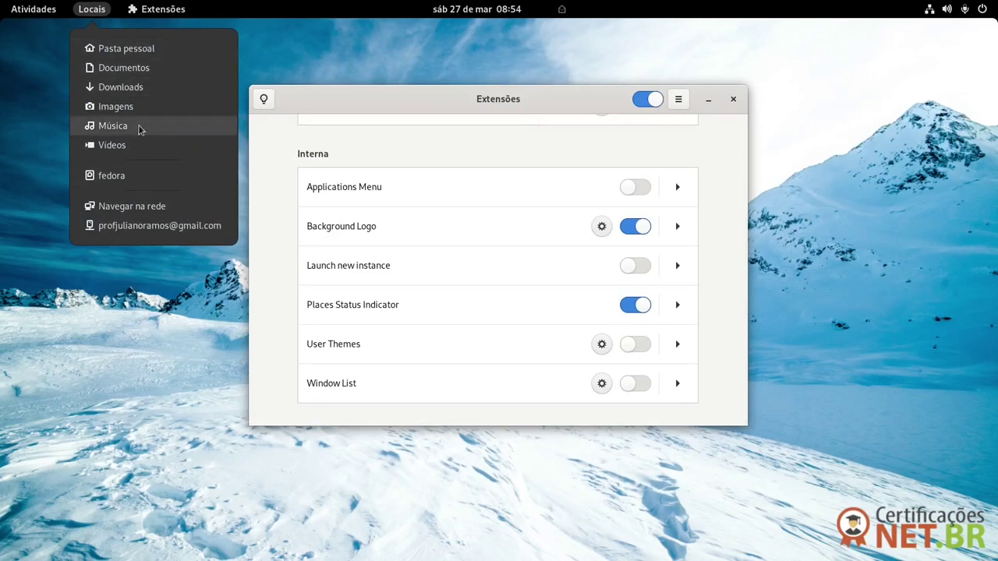
click(154, 228)
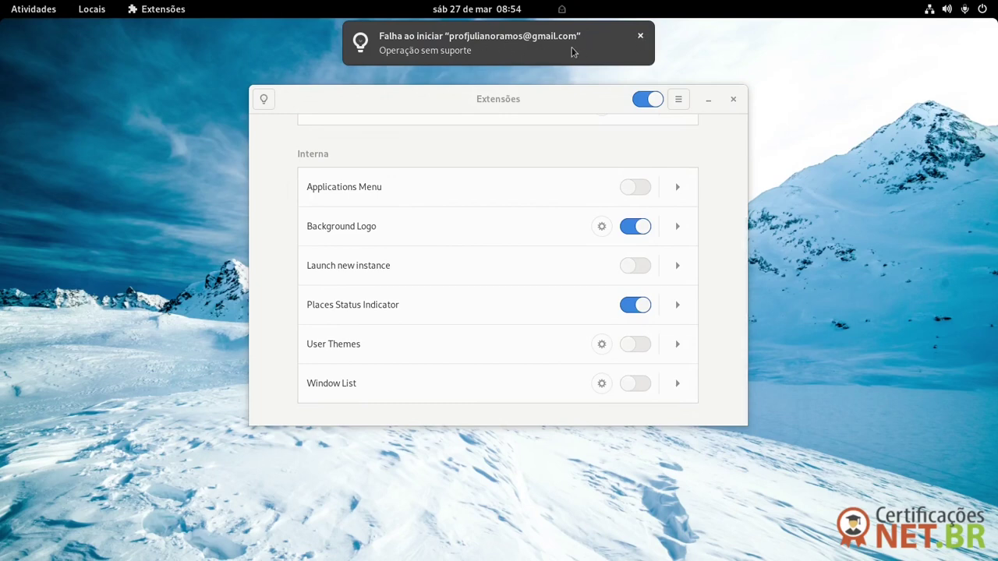
click(640, 35)
Step: Open the personal folder from the places shortcuts and browse the online account's drive in the file manager
click(91, 8)
click(140, 44)
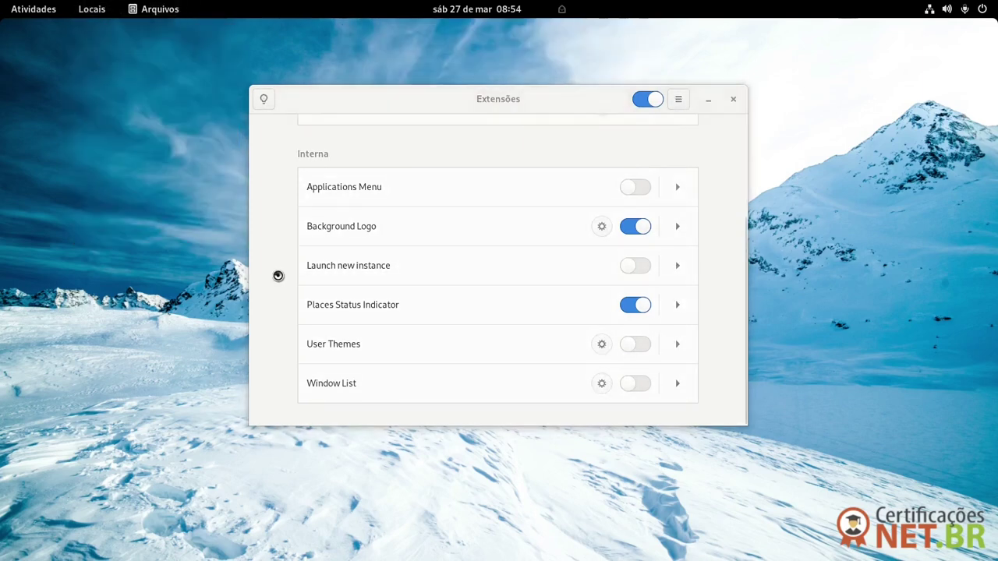
click(75, 282)
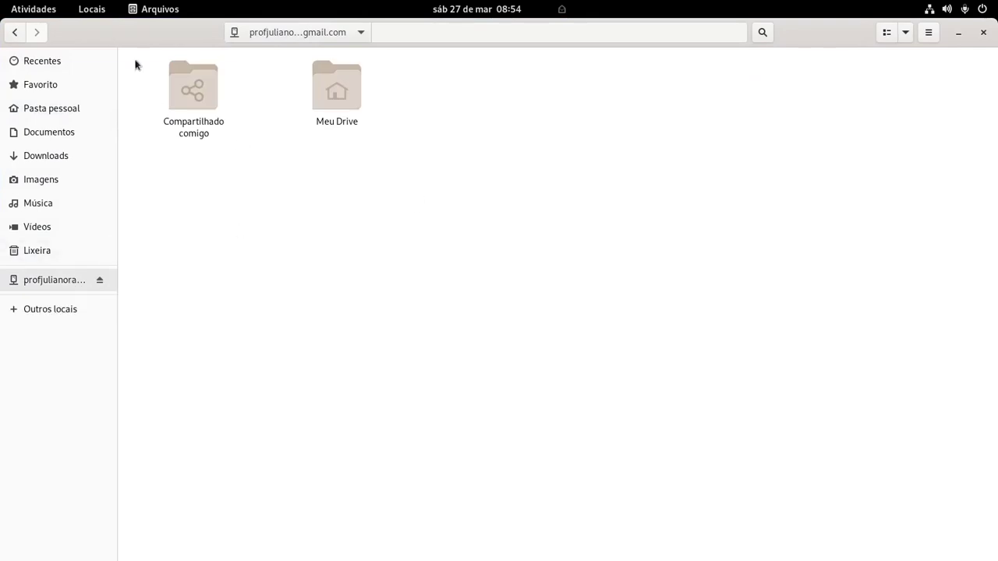
Step: Retry the online account's places shortcut while its drive is open, and review the list of places
click(92, 8)
click(123, 226)
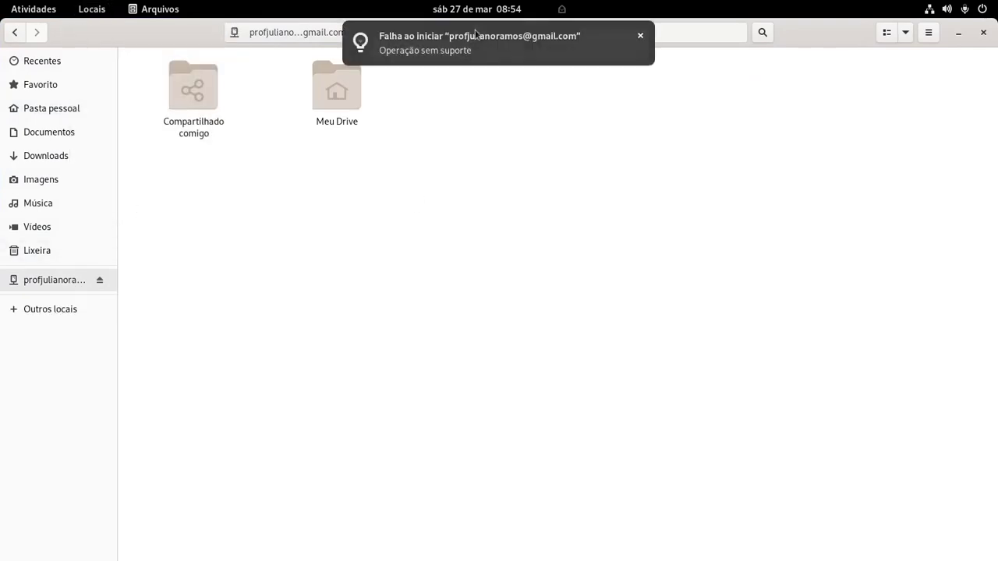
click(100, 10)
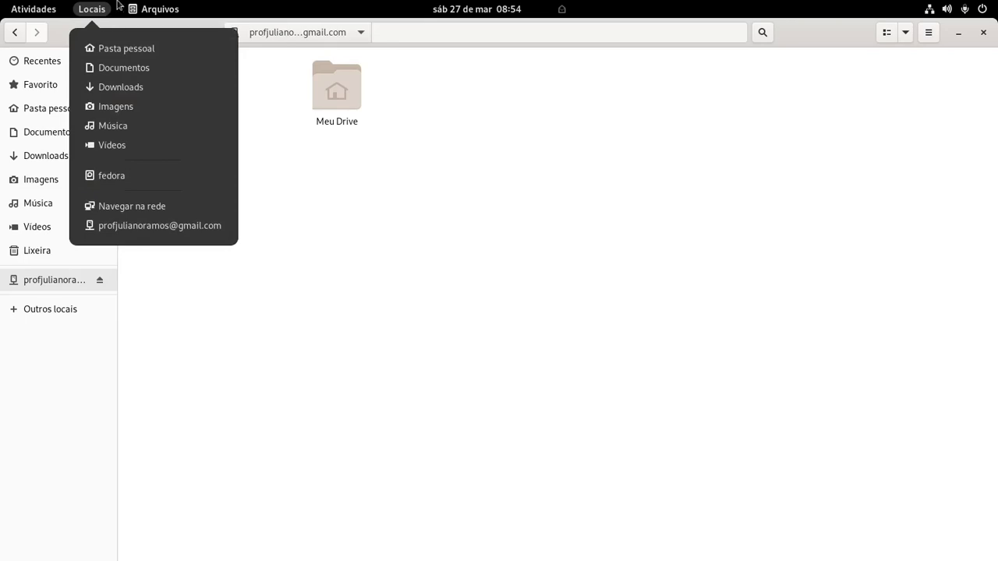
click(115, 310)
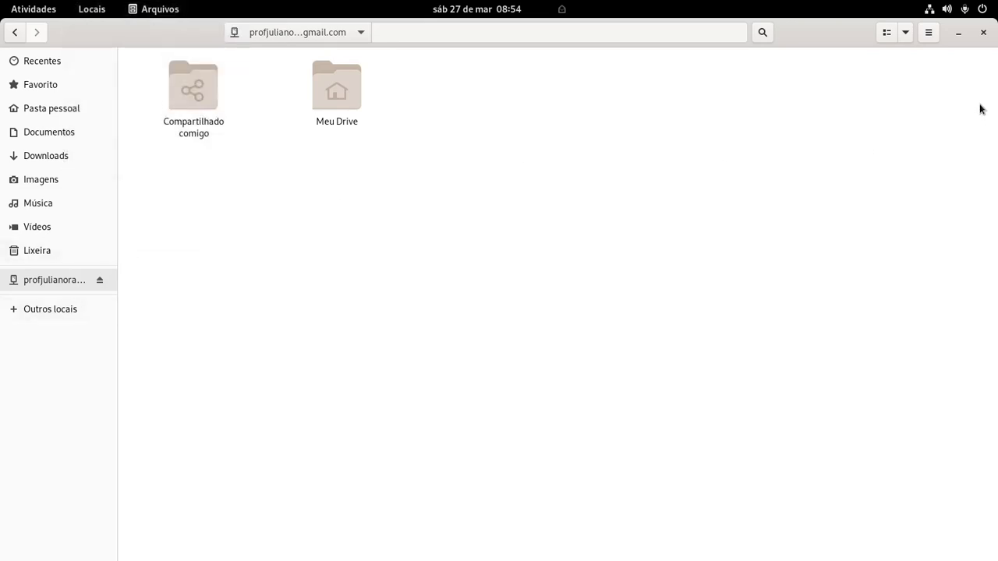
Step: Close the file manager and try the online account's places shortcut once more
click(983, 32)
click(82, 7)
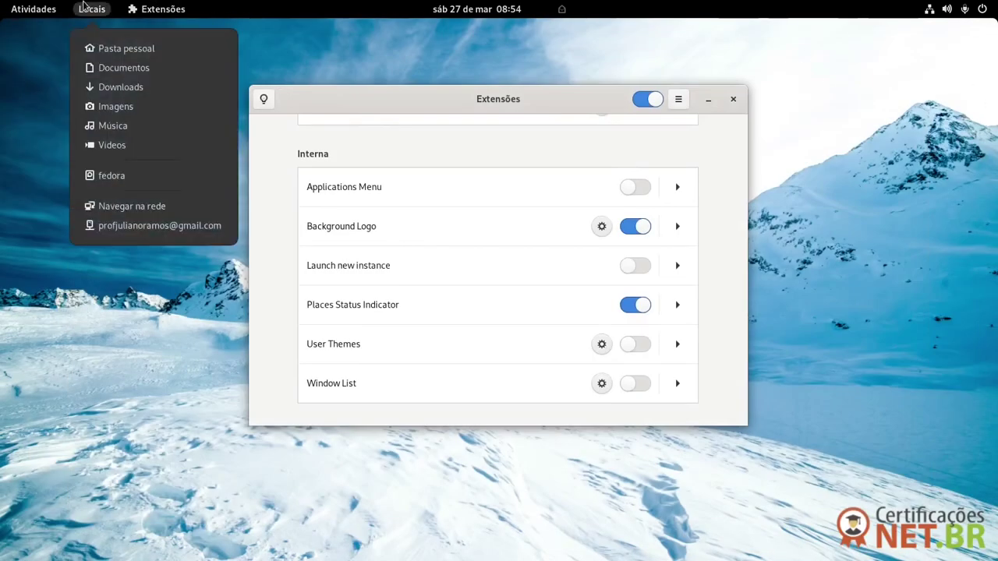
click(139, 228)
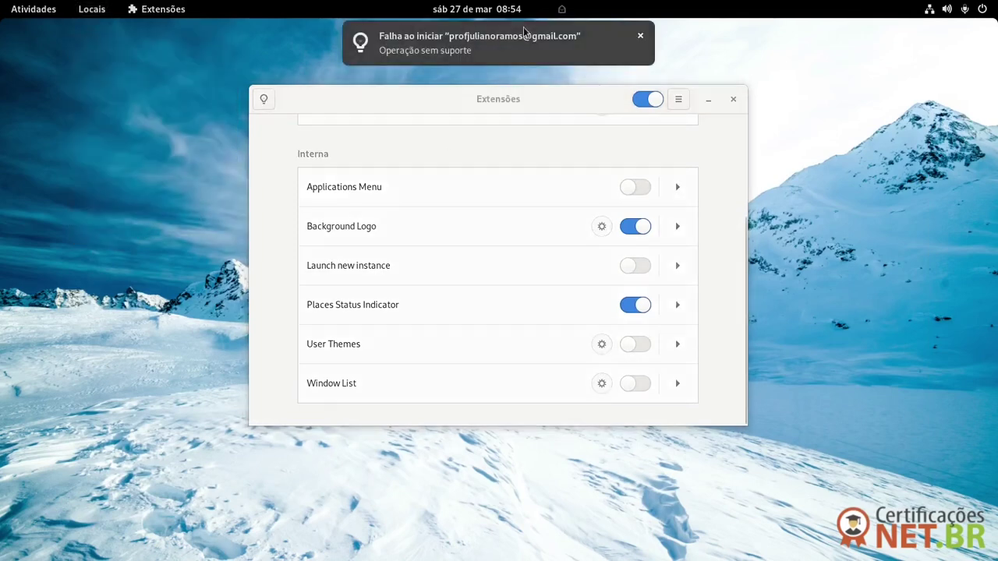
Step: Open the Imagens folder from the places shortcuts, close it and review the list of places again
click(95, 9)
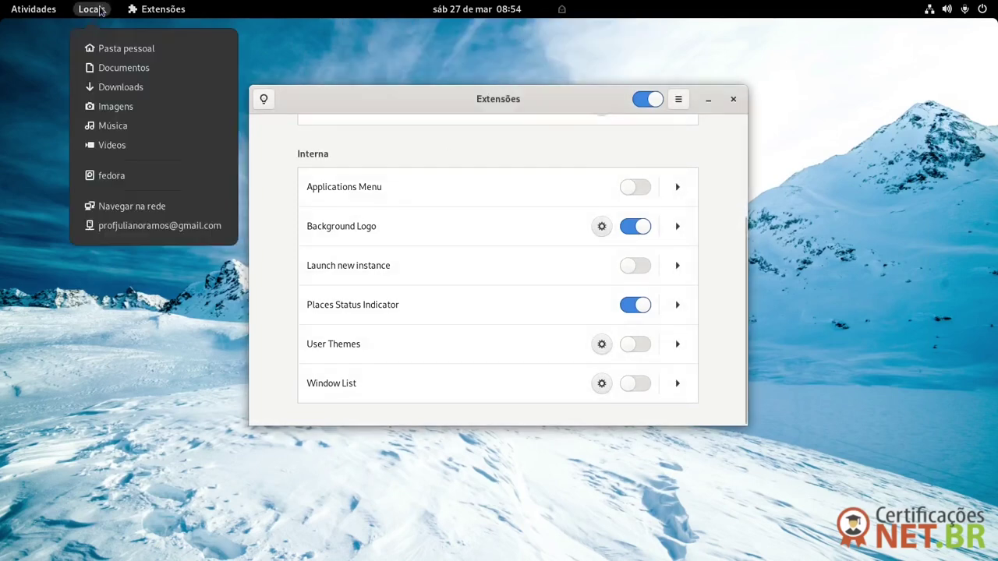
click(129, 108)
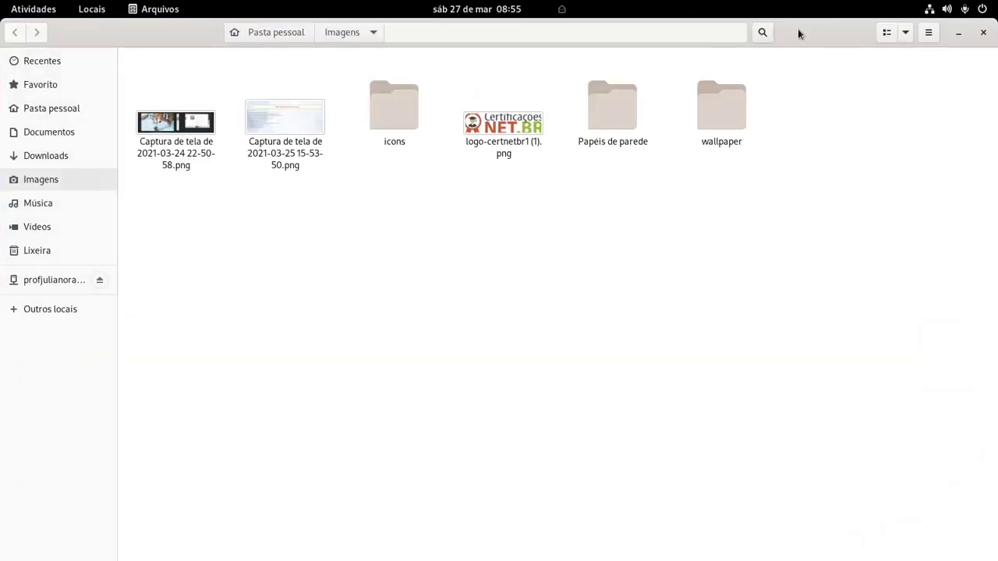
click(984, 34)
click(101, 10)
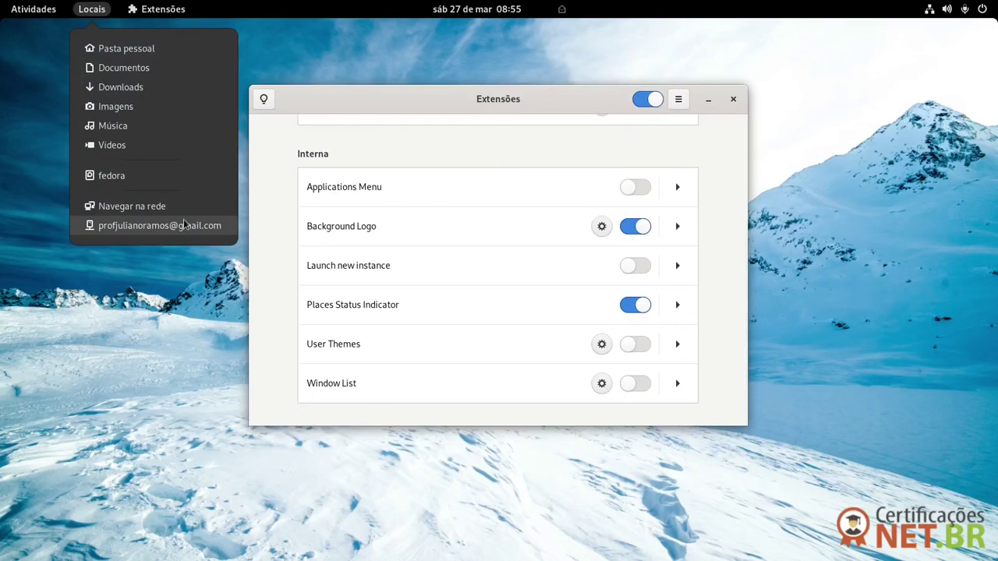
click(542, 102)
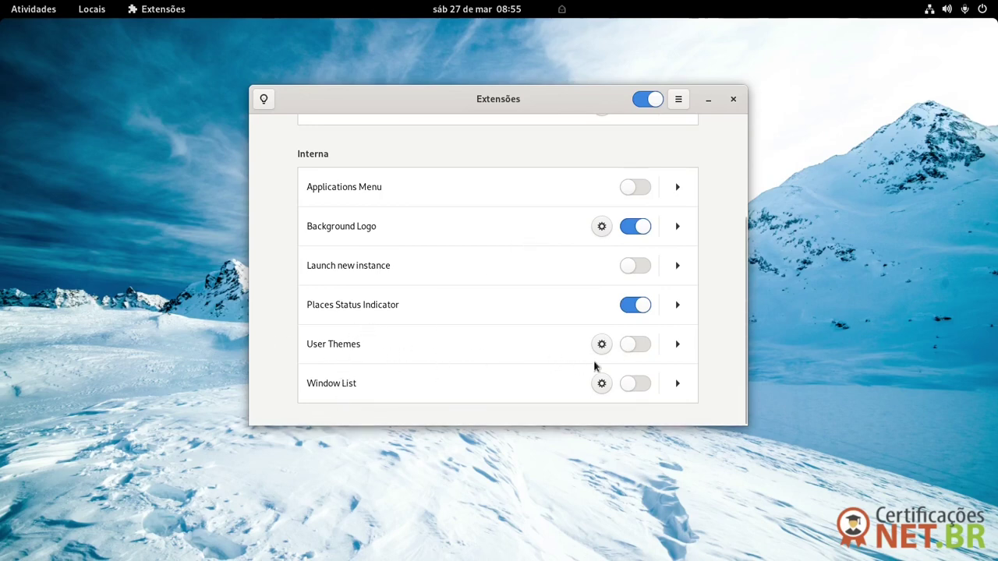
Step: Return to the manually installed extensions list, and switch to Google Chrome to show the blog homepage
scroll(497, 308, up, 4)
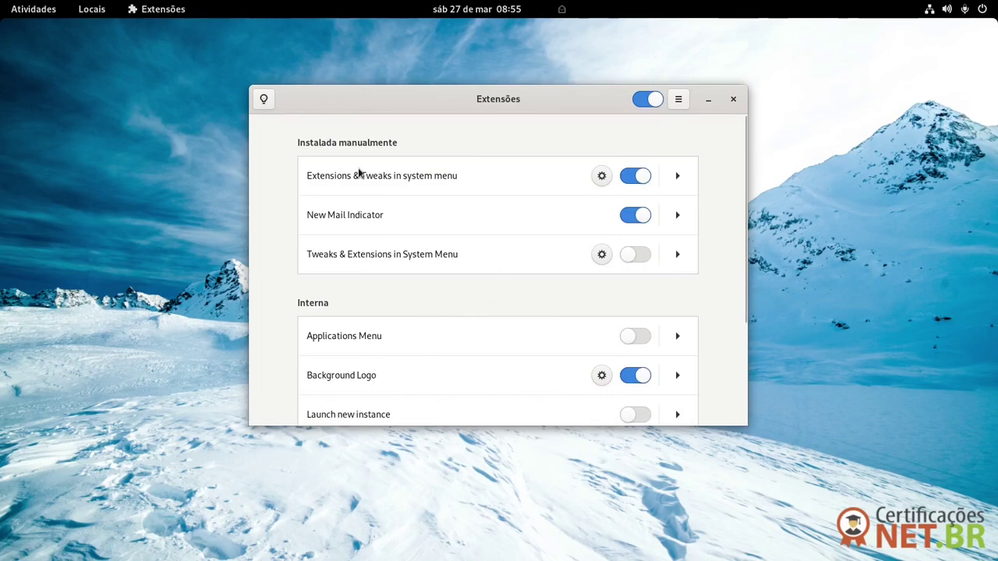
click(32, 9)
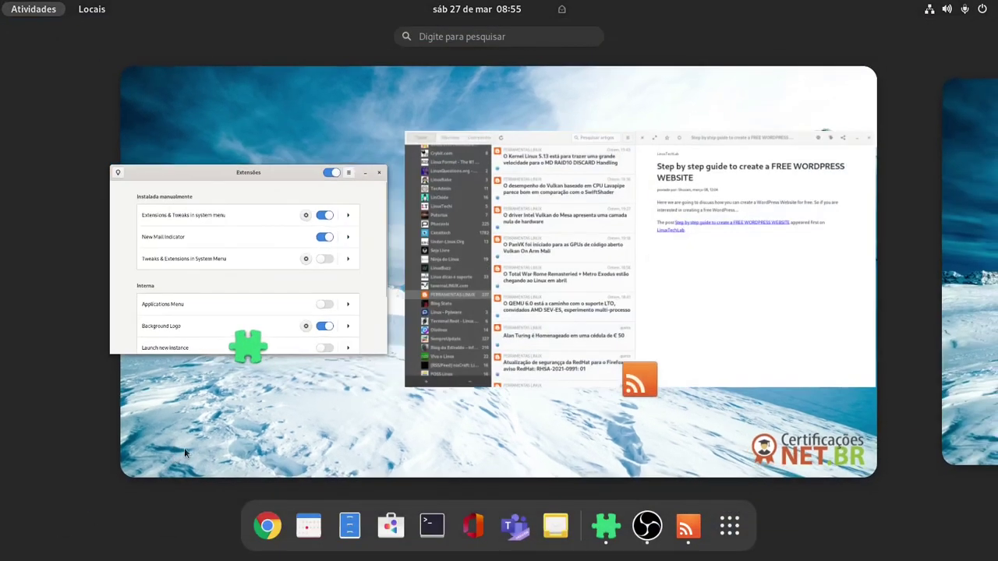
click(255, 518)
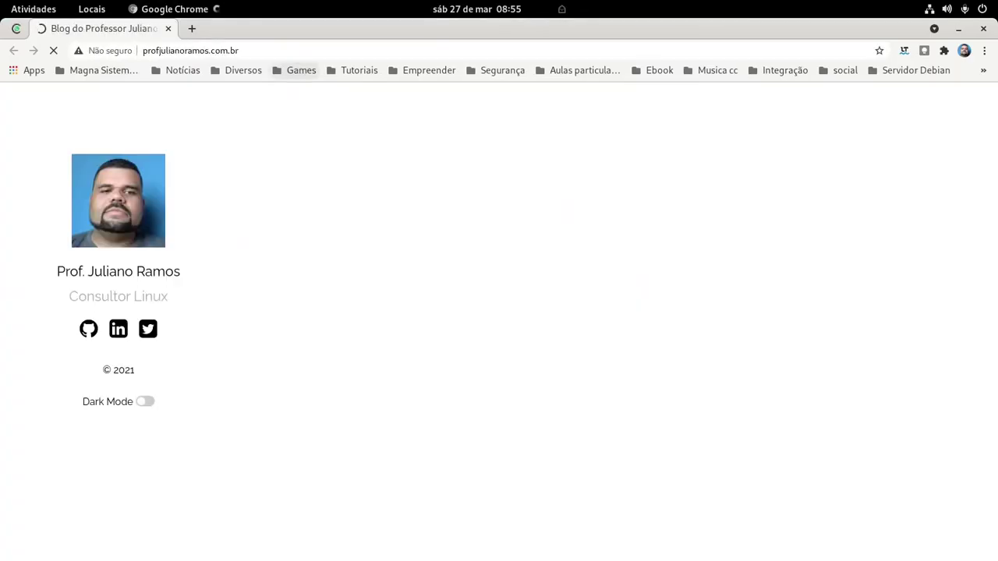
click(297, 56)
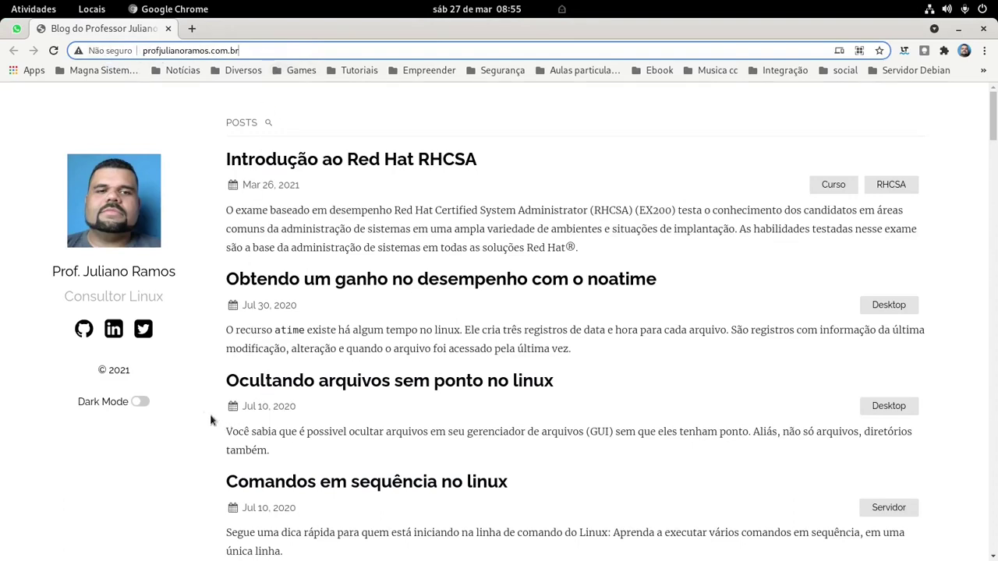
Step: Turn on the blog's dark mode and open the article "Introdução ao Red Hat RHCSA"
click(137, 403)
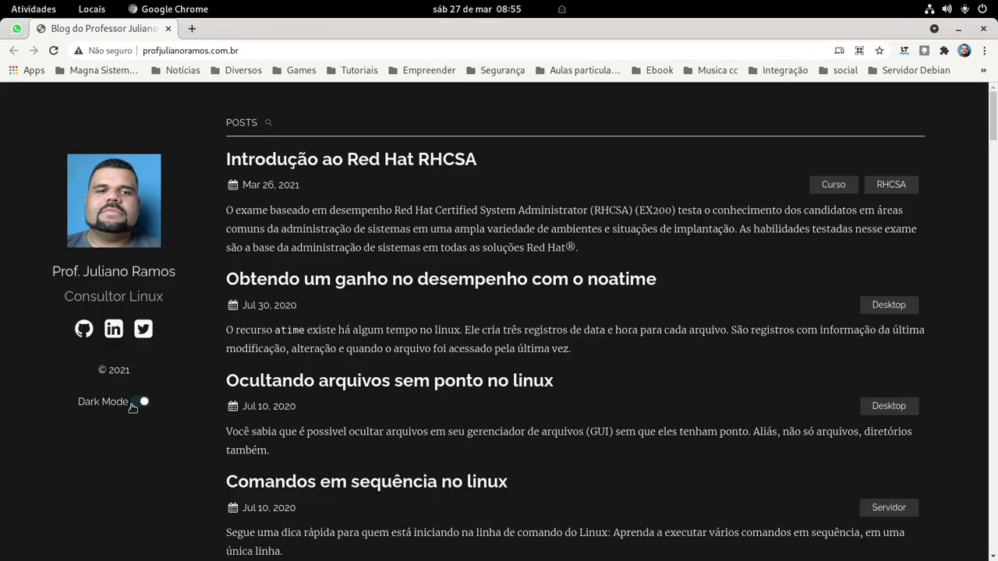
click(137, 403)
drag(353, 313, 366, 306)
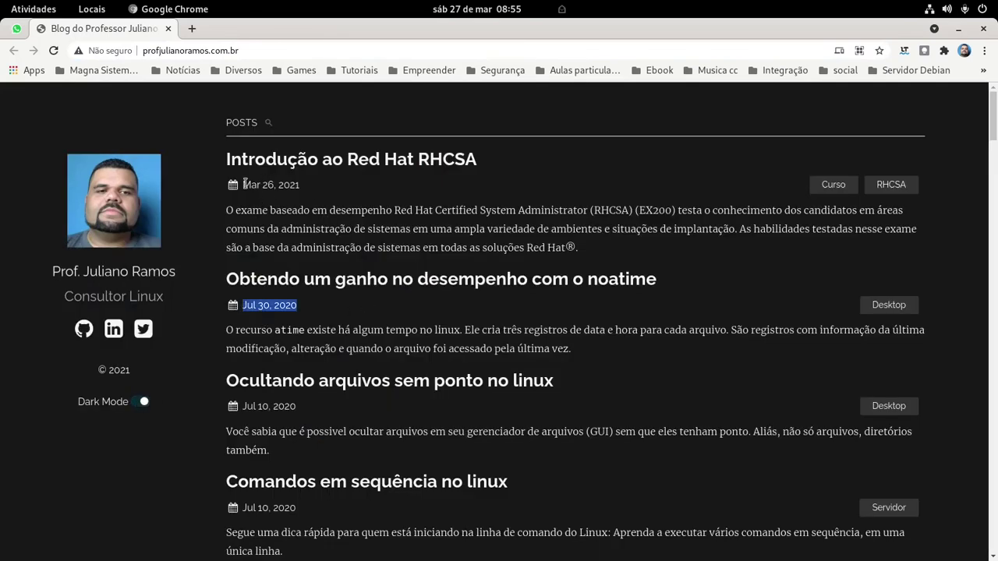
drag(244, 184, 324, 191)
click(341, 161)
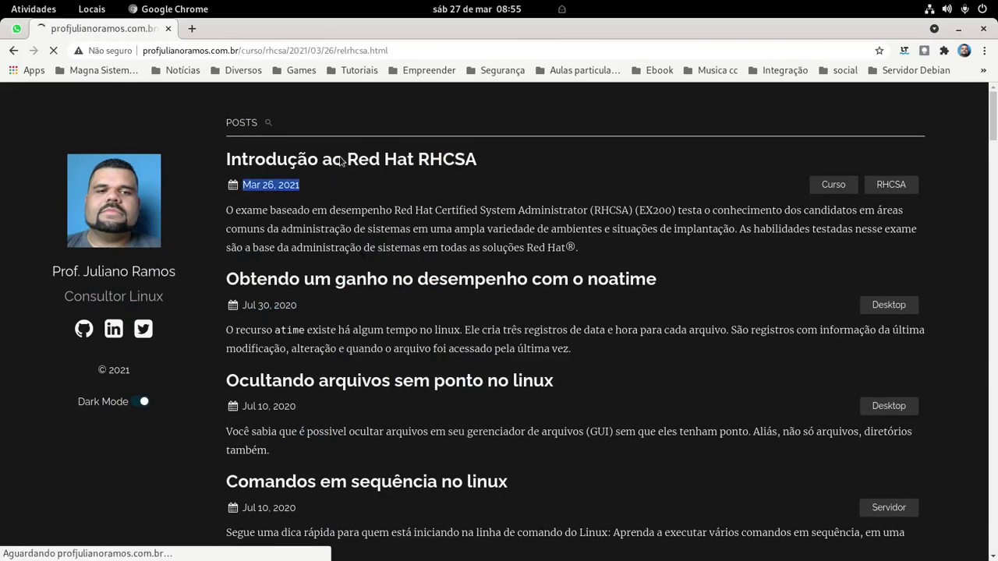
Step: Turn off the blog's dark mode and skim the Red Hat article down to its comment section and back up
scroll(388, 312, down, 3)
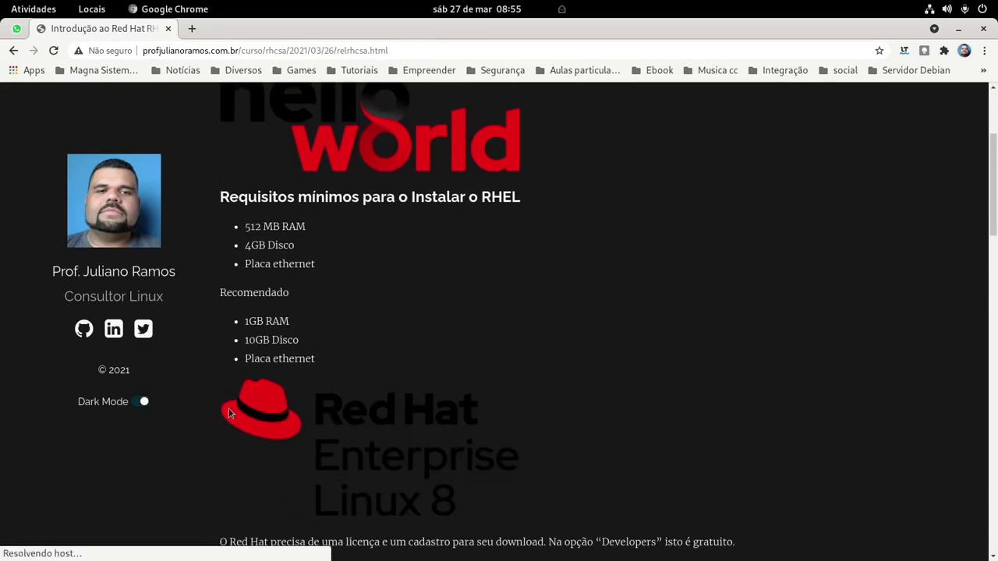
click(140, 401)
scroll(528, 341, down, 5)
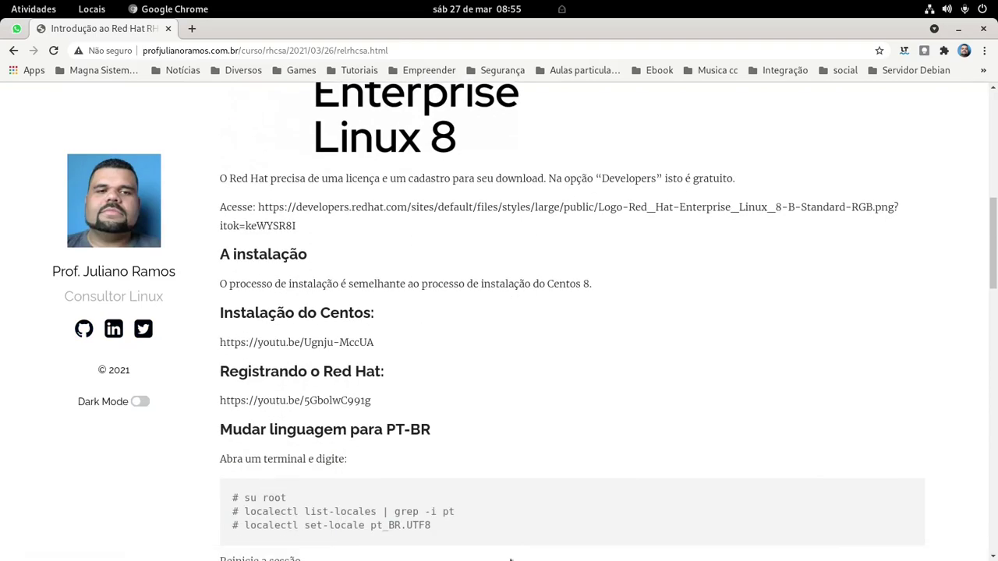
scroll(579, 390, down, 15)
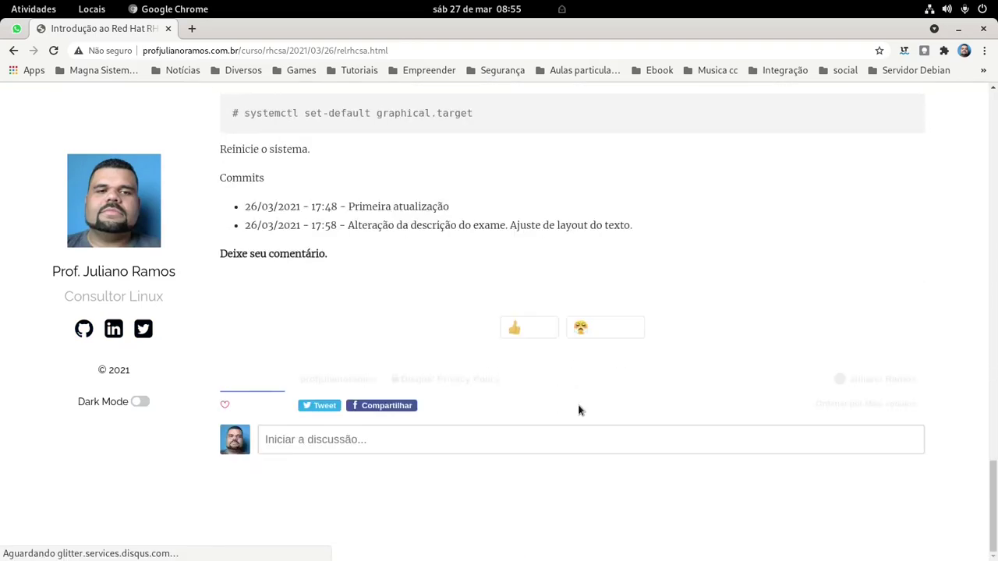
scroll(579, 407, up, 15)
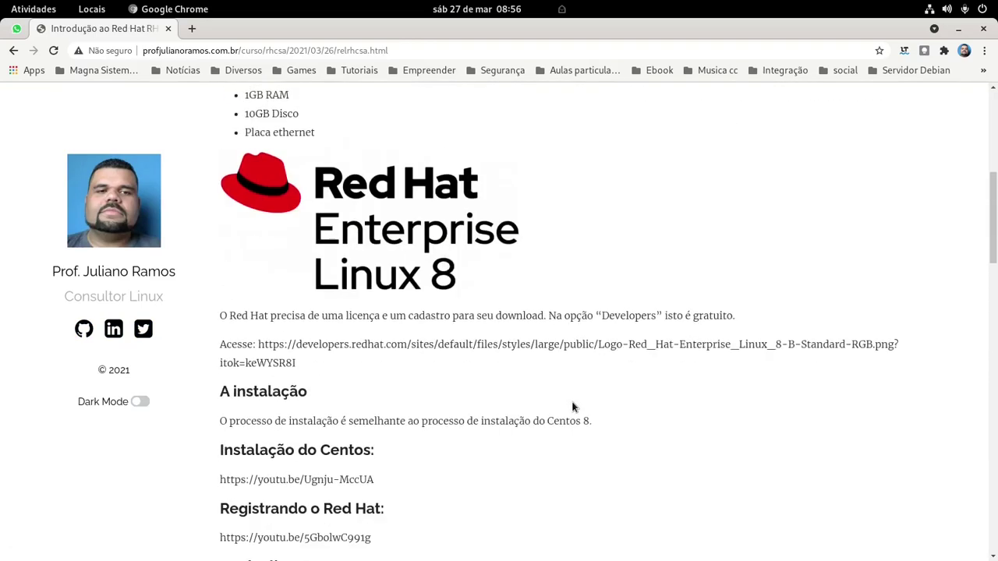
scroll(573, 407, up, 5)
scroll(572, 407, down, 5)
scroll(566, 419, up, 3)
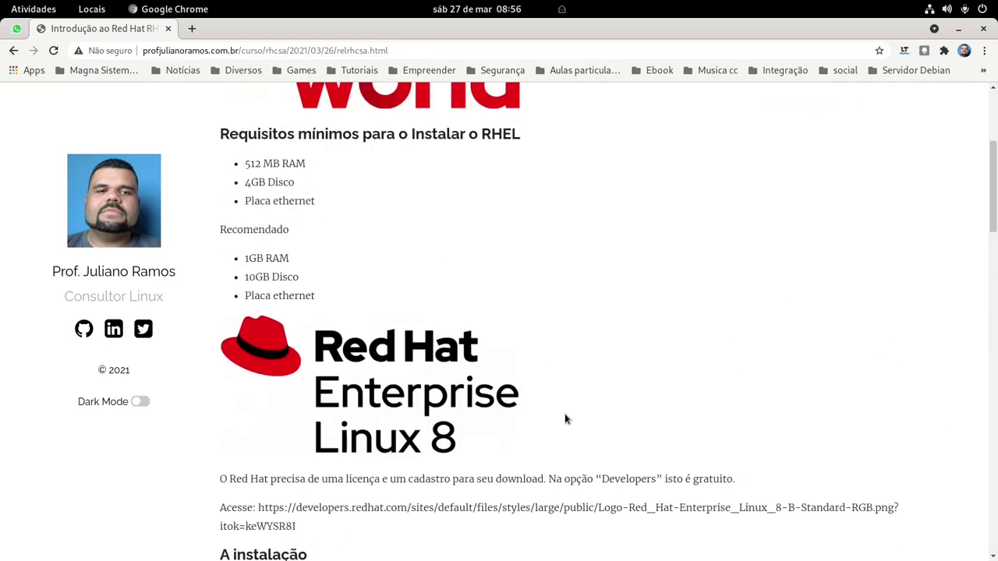
scroll(566, 420, up, 3)
Step: Go back to the blog homepage and open the GNOME Shell Extensions site at extensions.gnome.org/#page=4
key(alt+Left)
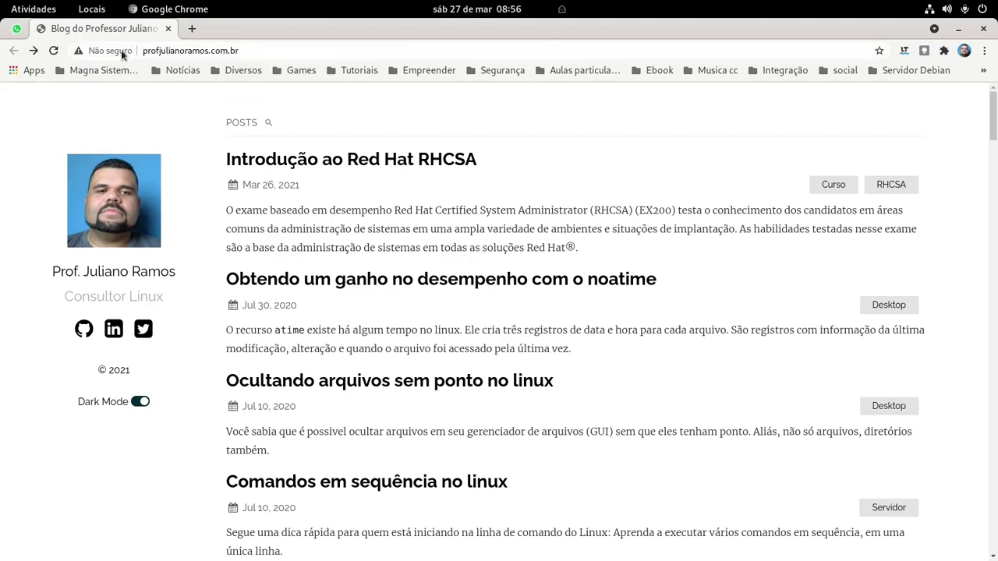
click(229, 50)
text(extensions)
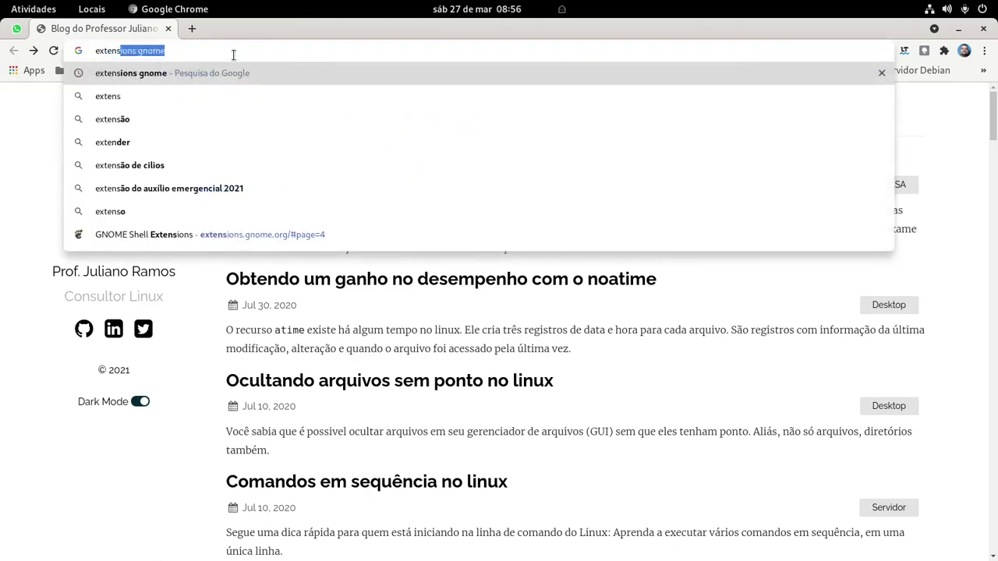
key(Down)
key(Down)
key(Down)
key(Down)
key(Down)
key(Down)
key(Down)
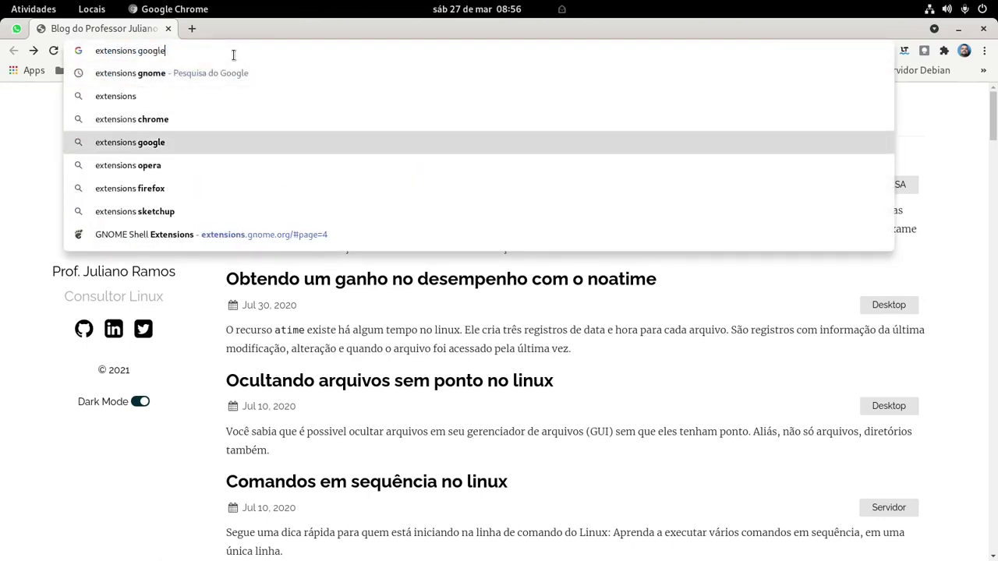
key(Return)
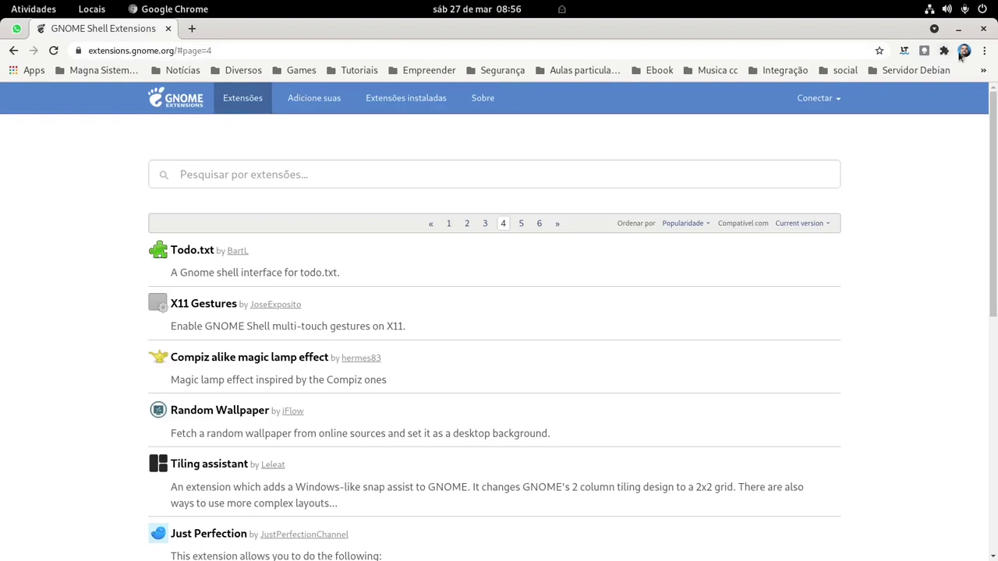
Step: Check the browser's installed extensions for the GNOME Shell integration, and return to the website
click(984, 50)
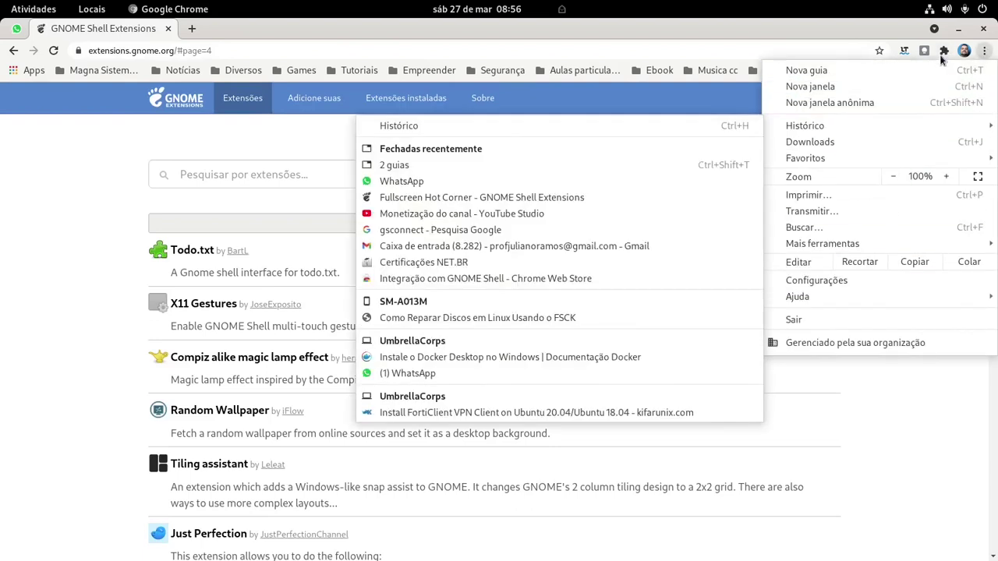
click(943, 50)
click(943, 50)
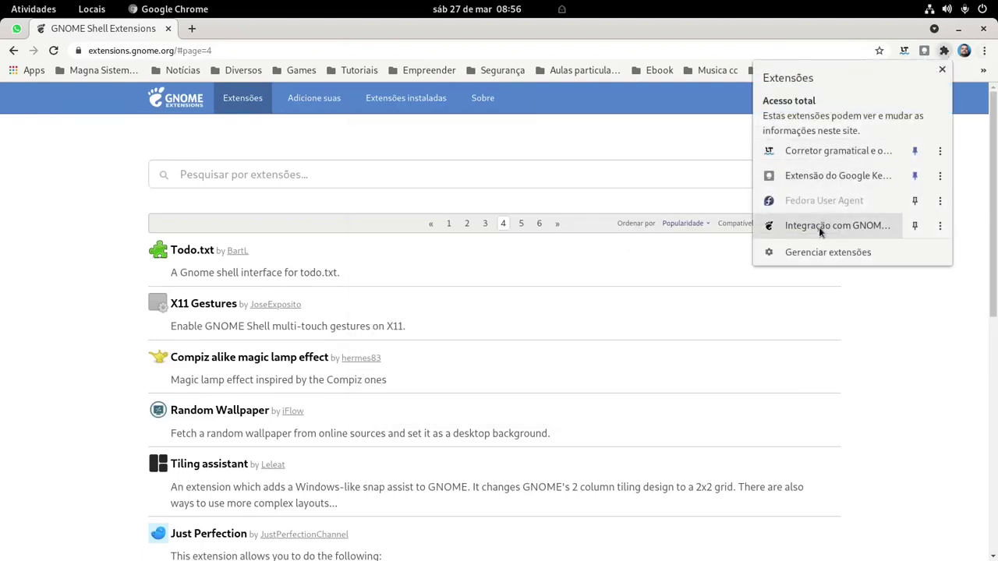
click(421, 164)
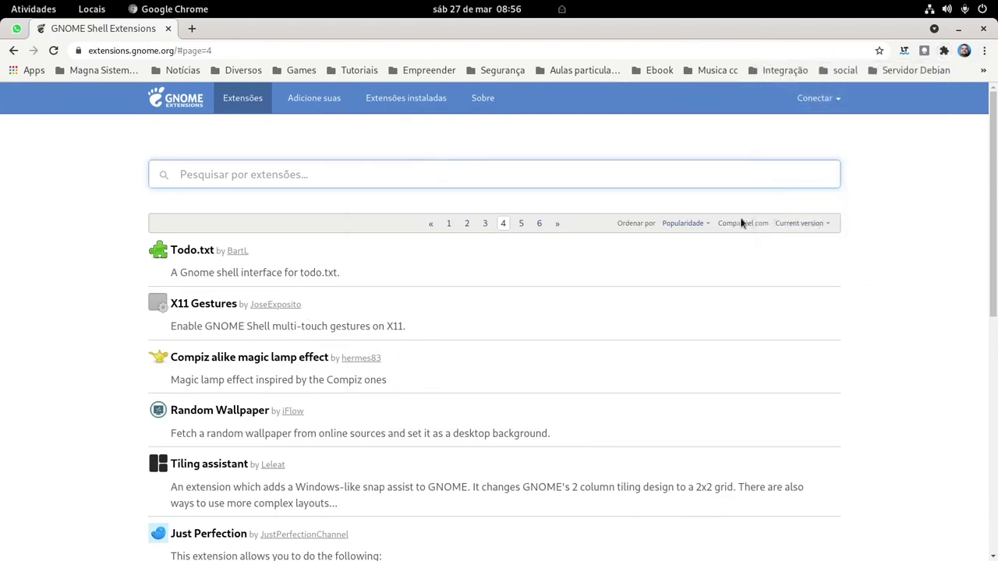
Step: Check the version compatibility filter and browse the extension listings on pages 4, 6 and 1
click(802, 224)
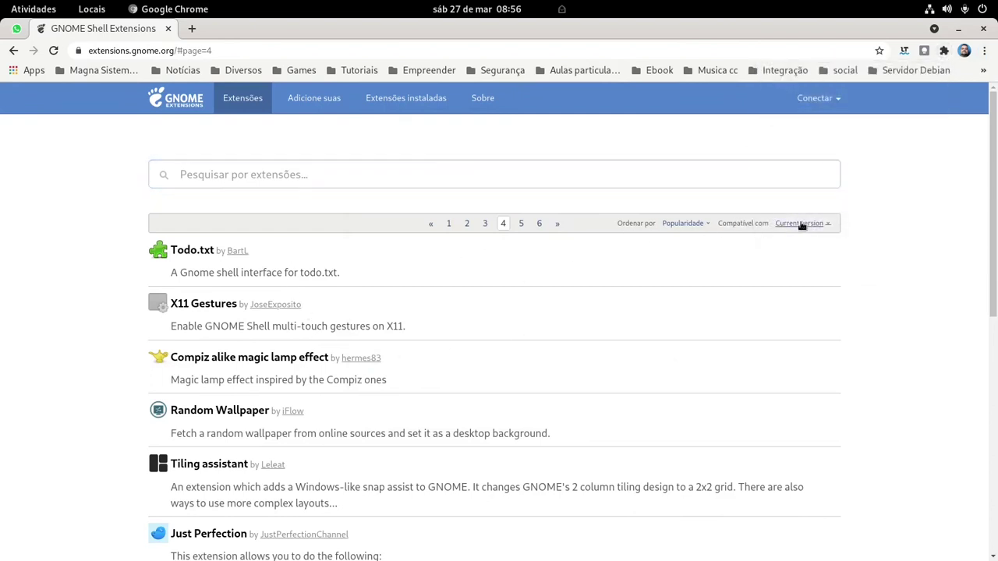
click(792, 234)
scroll(374, 351, down, 5)
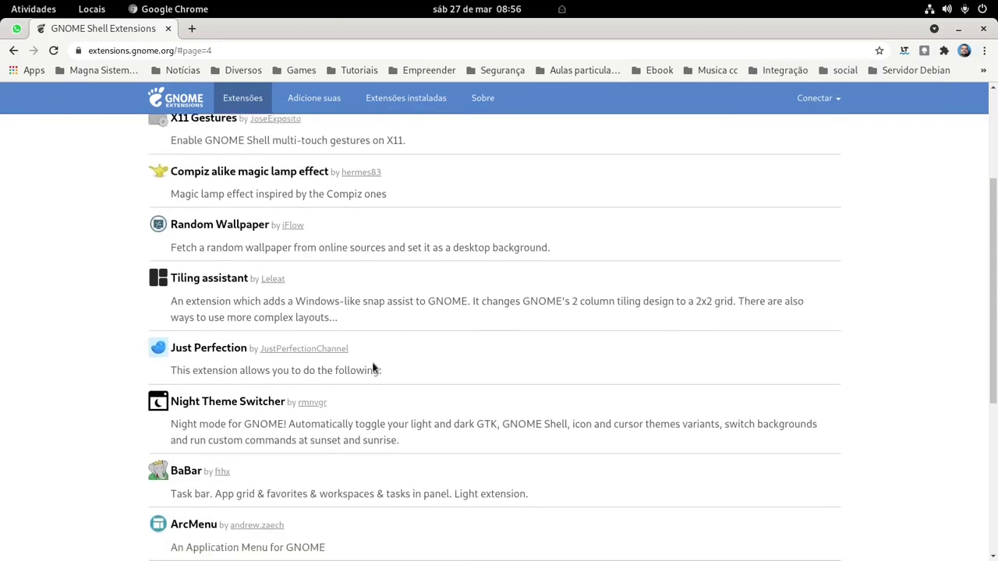
scroll(372, 368, down, 8)
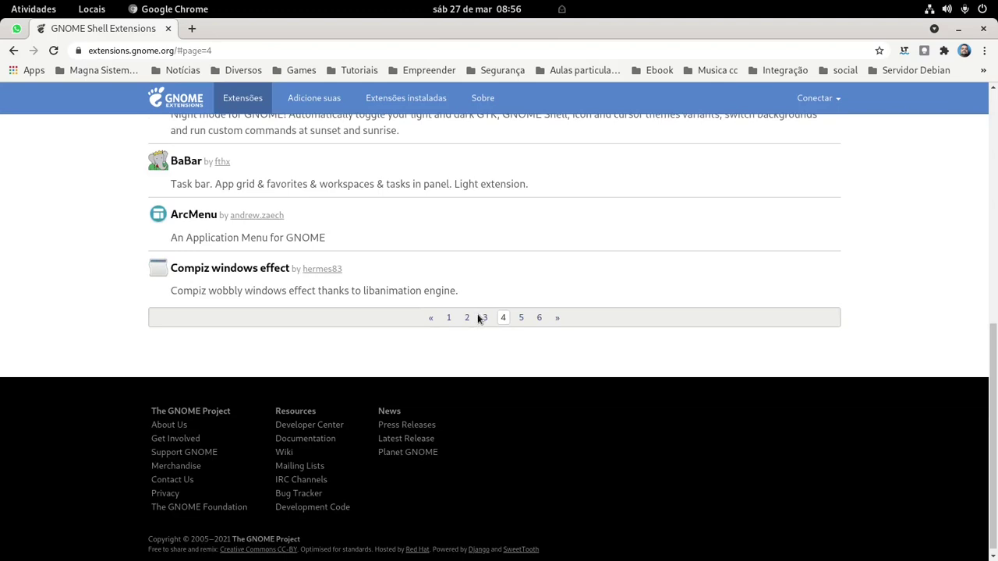
click(538, 317)
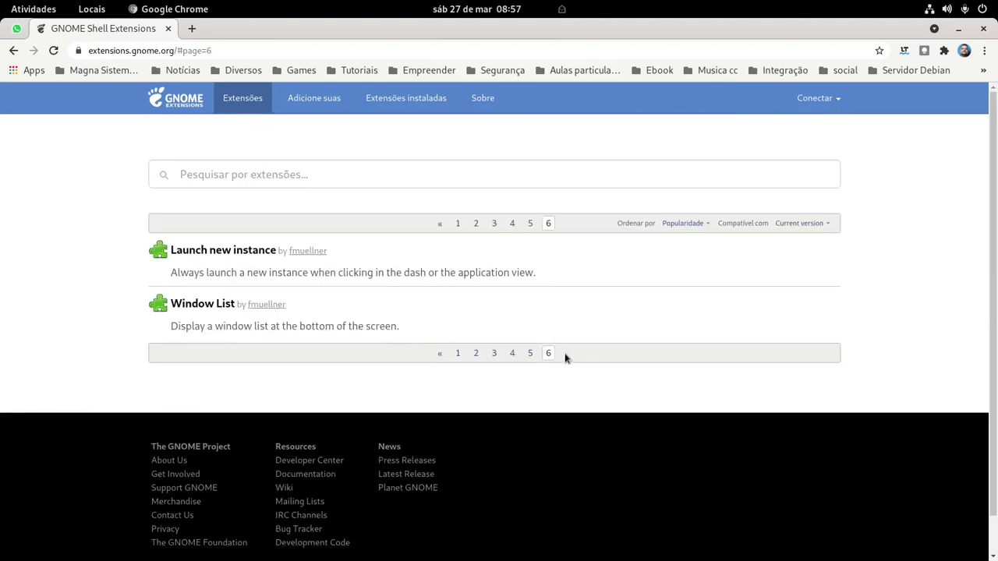
click(456, 353)
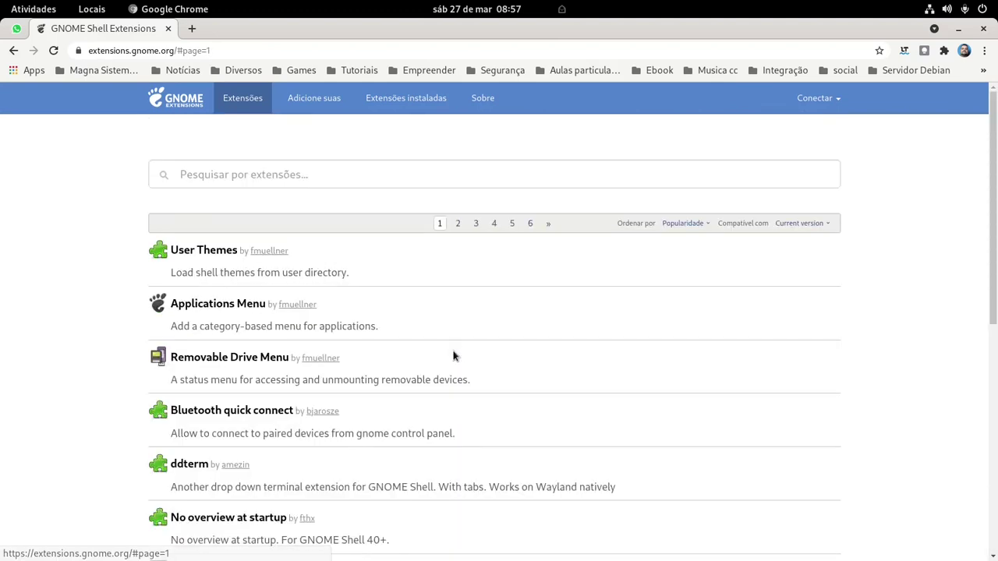
scroll(451, 363, down, 5)
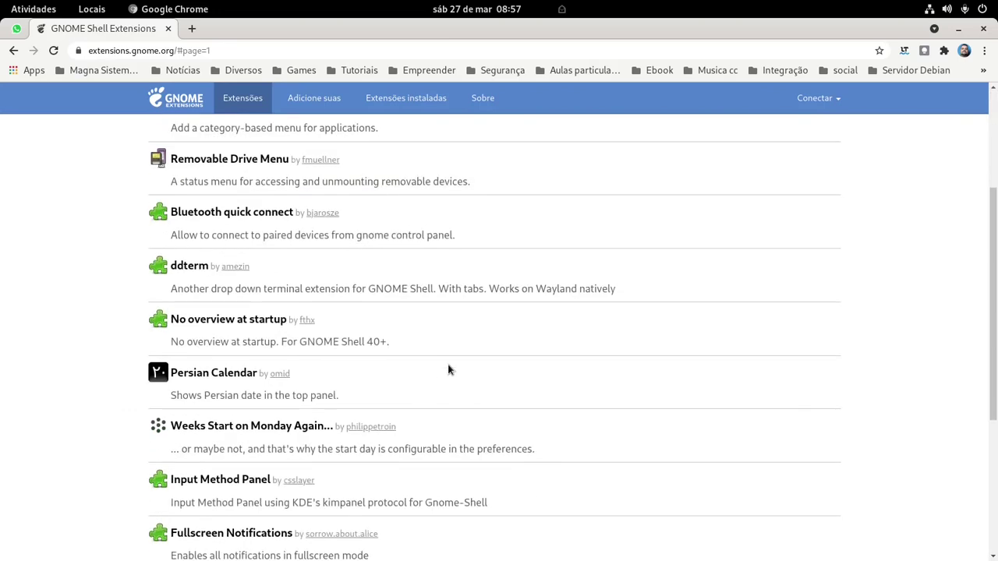
scroll(448, 364, down, 6)
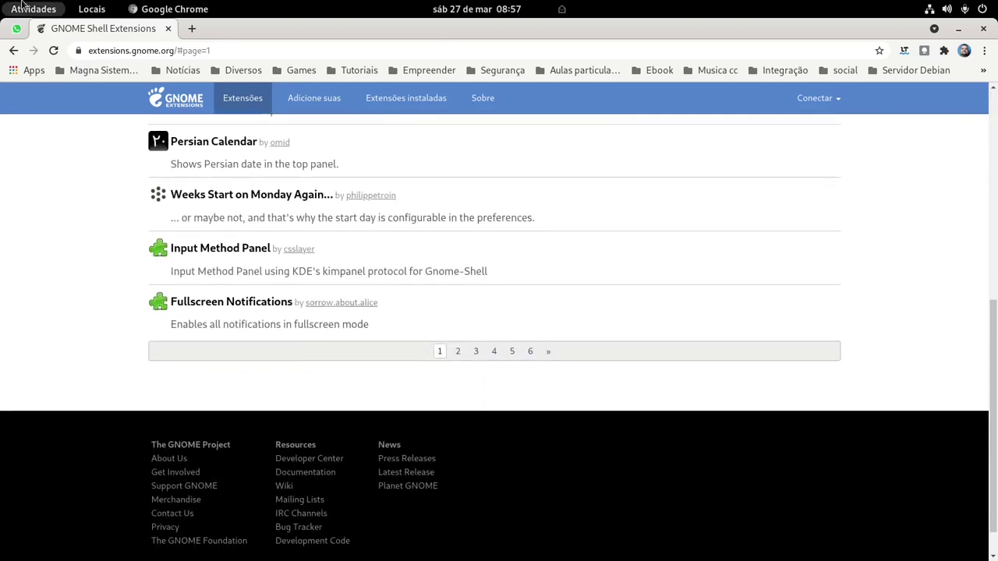
Step: Switch to the Extensões app, disable "Extensions & Tweaks in system menu" and check the system menu
mouse_move(21, 4)
click(351, 211)
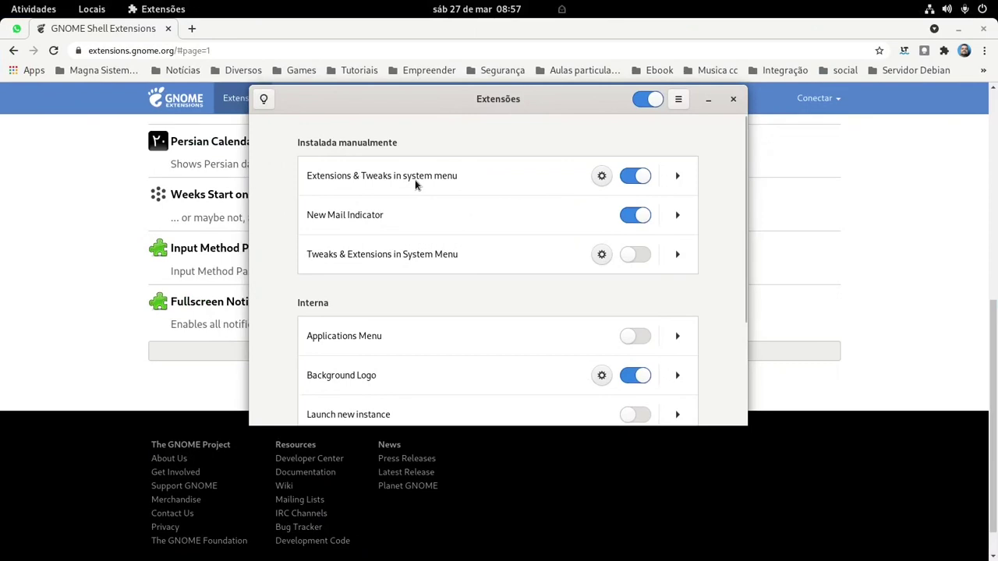
click(637, 179)
click(951, 15)
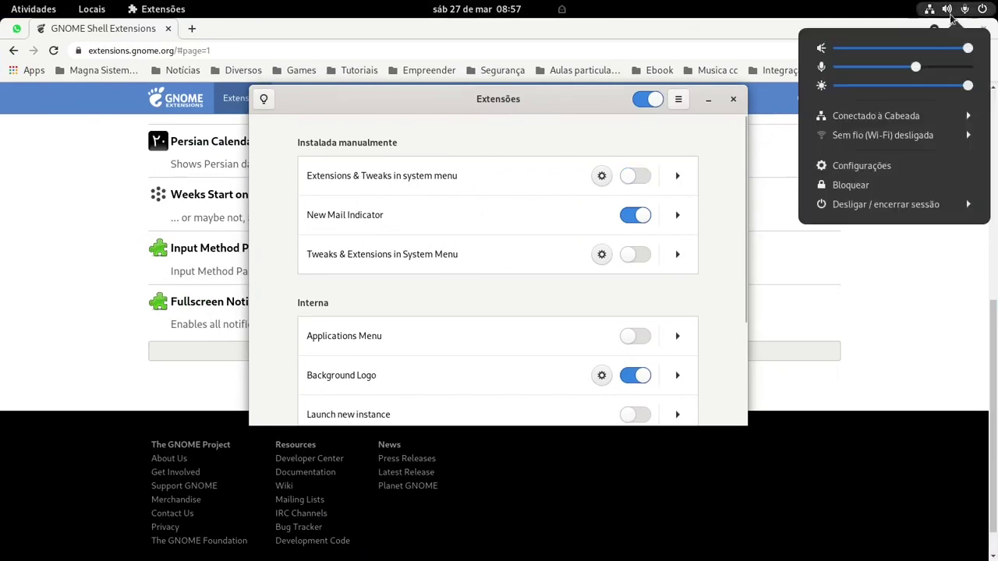
click(624, 188)
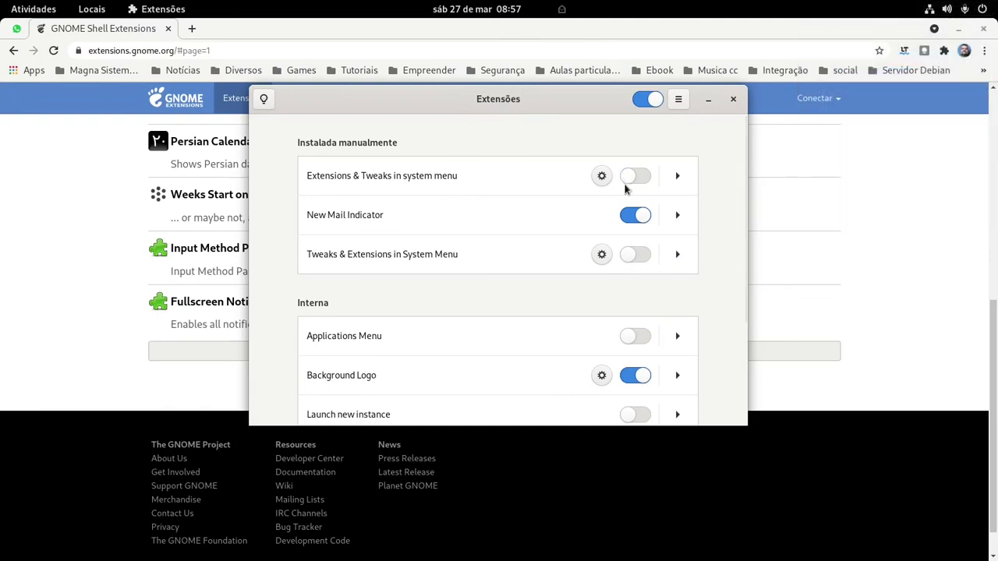
Step: Enable "Extensions & Tweaks in system menu" again and launch Extensões from the system menu
click(627, 189)
click(951, 10)
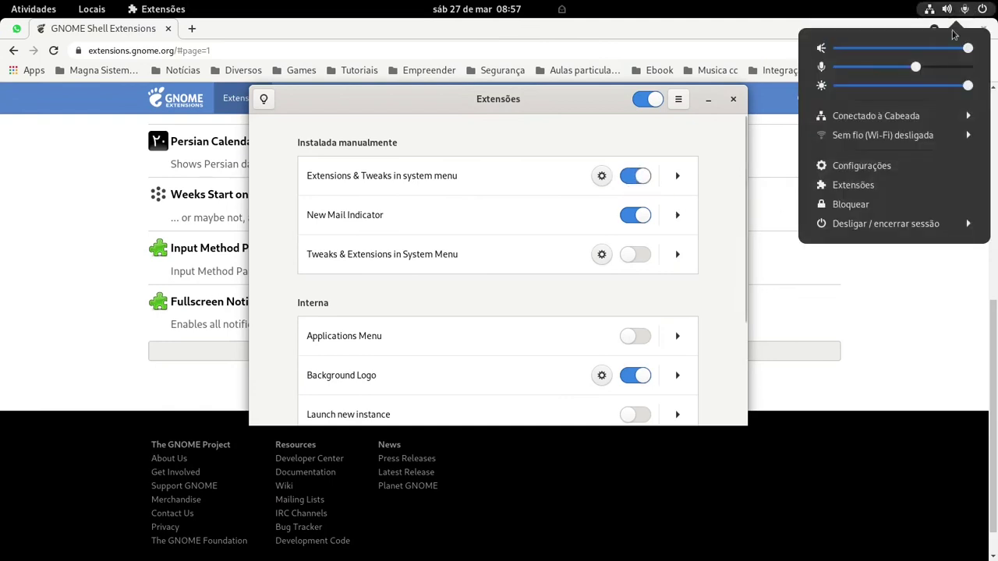
click(858, 187)
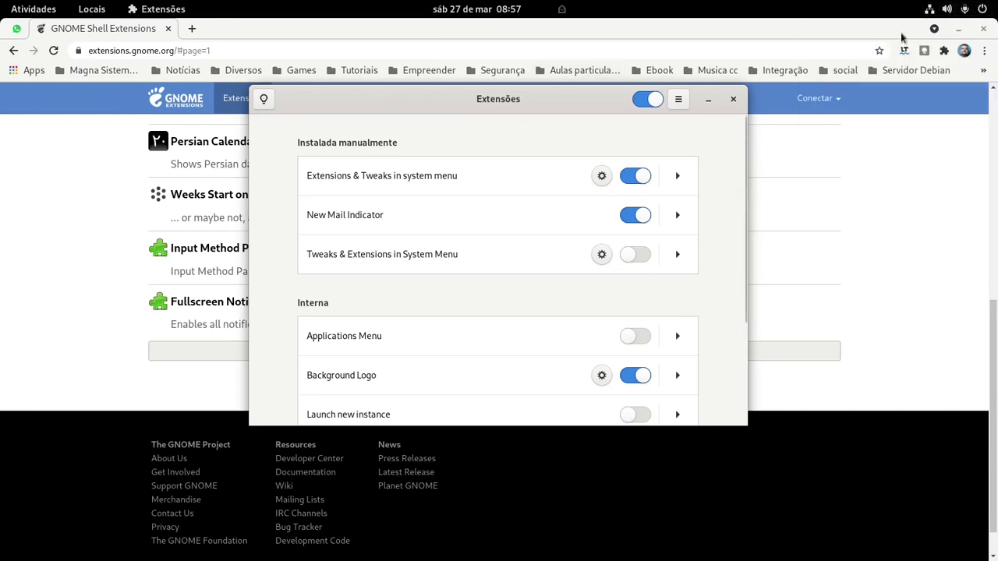
Step: Open and close the system settings, and review the preferences of "Extensions & Tweaks in system menu"
click(949, 9)
click(858, 165)
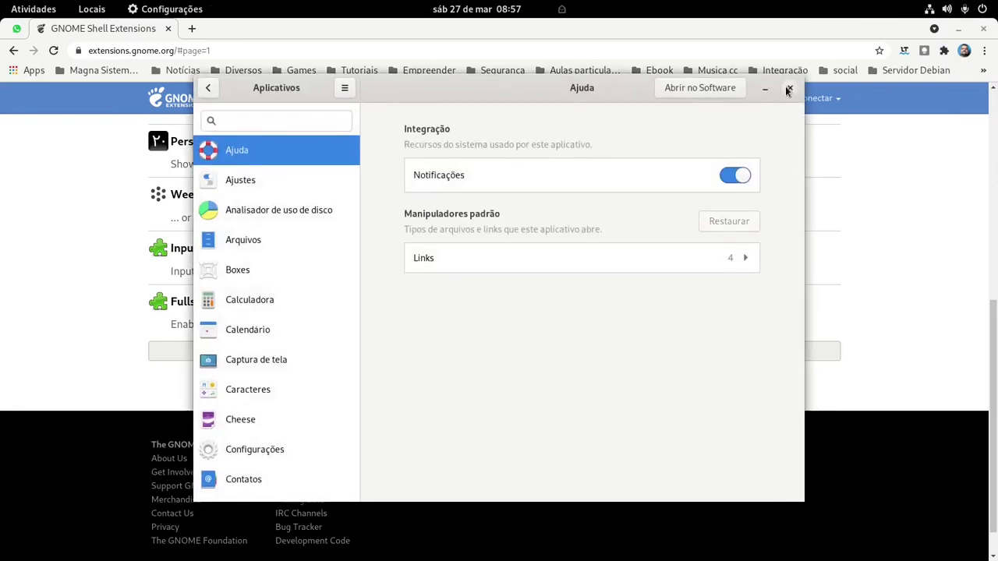
click(788, 89)
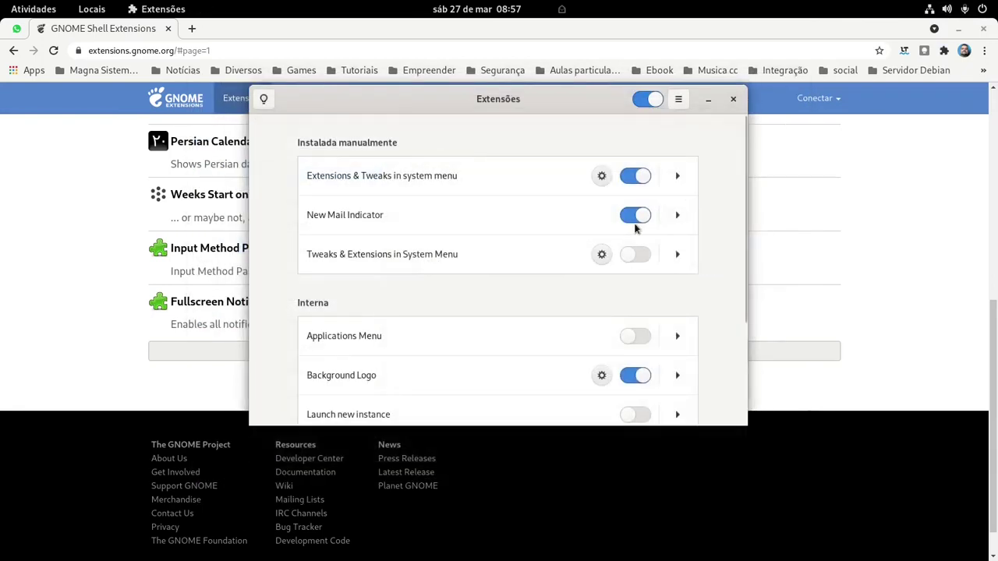
click(602, 182)
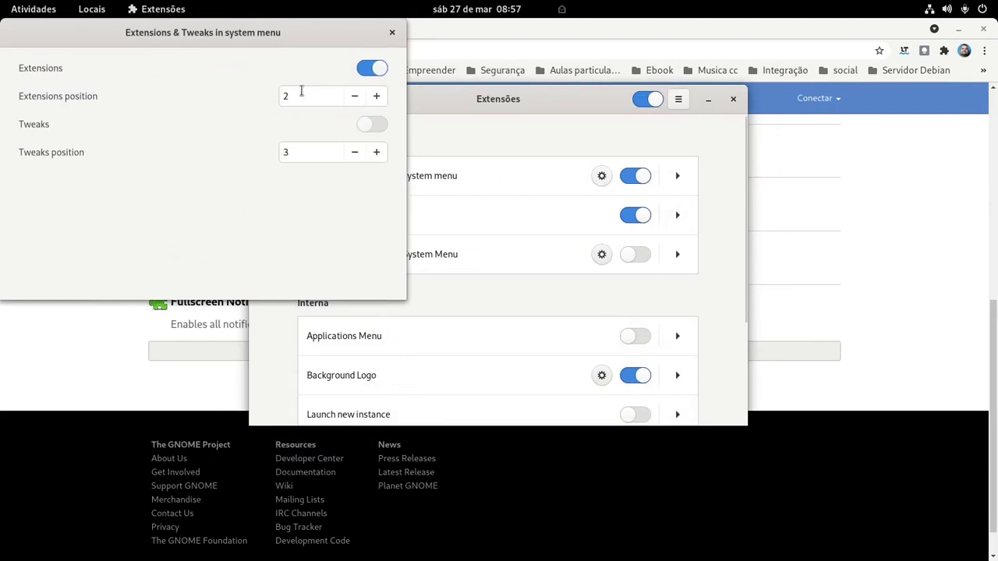
click(392, 32)
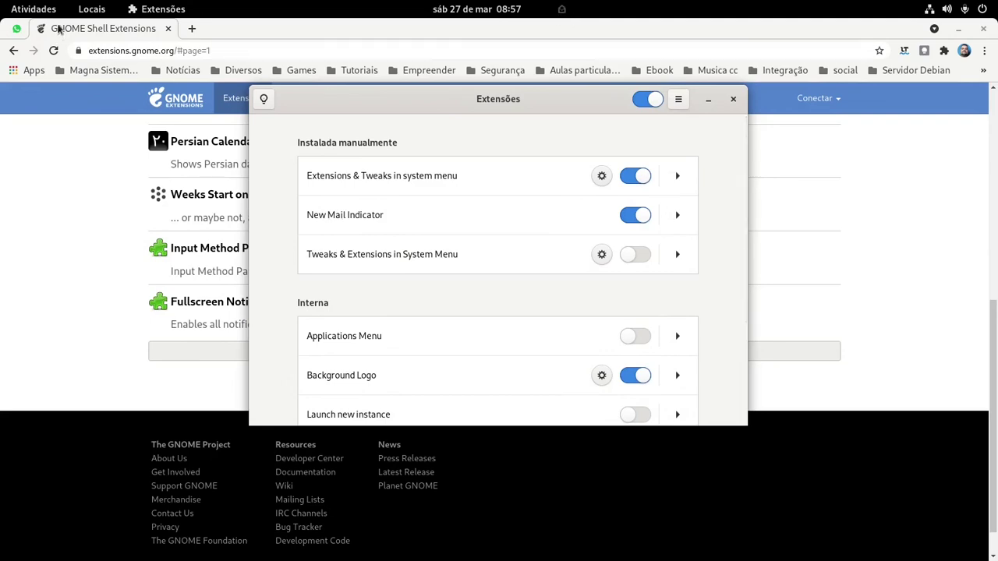
Step: Switch to the Google Chrome window with the GNOME Extensions site, minimize it and return to the Extensões window
click(33, 8)
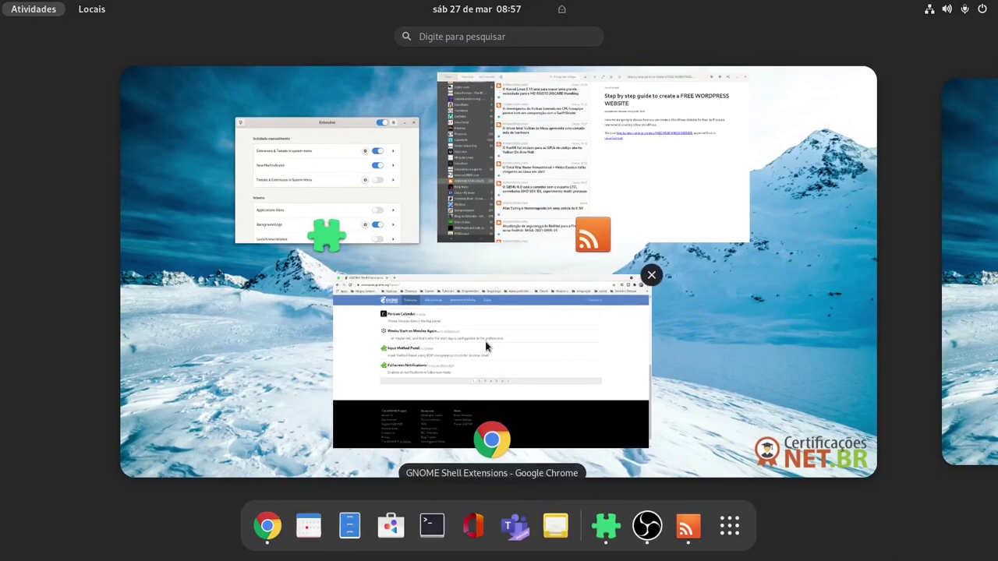
click(485, 341)
key(super+h)
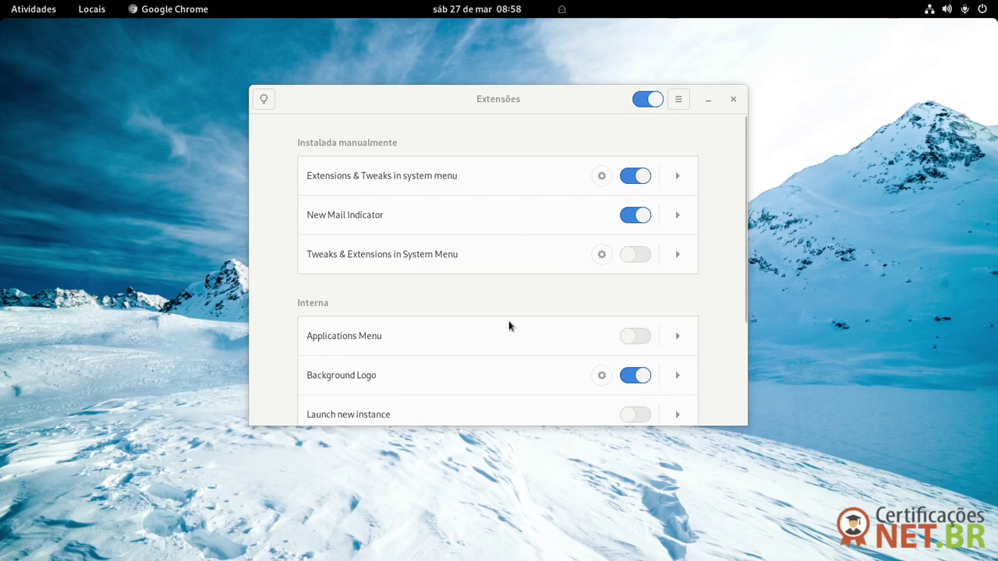
click(548, 154)
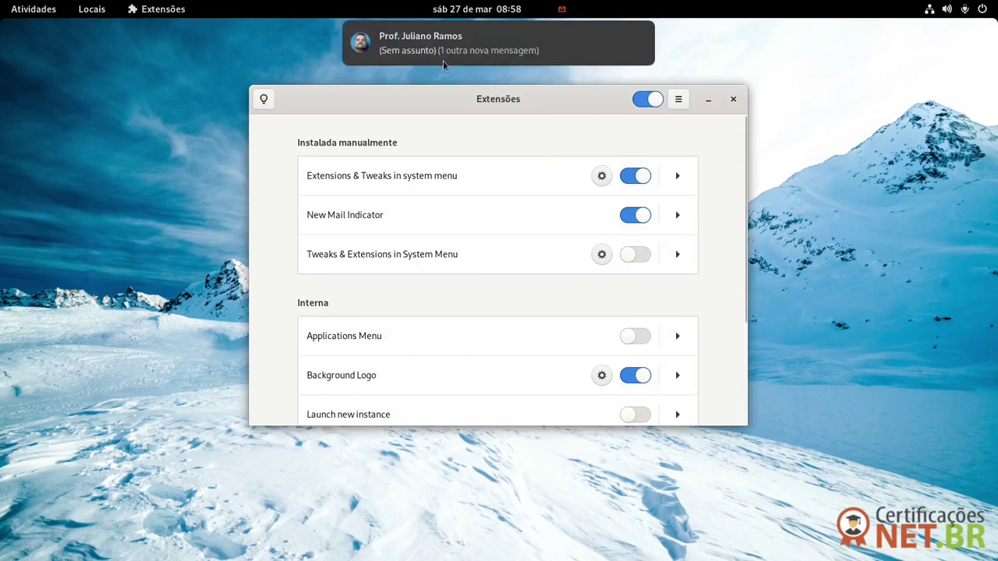
Step: Check the new message notification in the notification list, view the message in Geary through the New Mail Indicator and minimize Geary
click(468, 7)
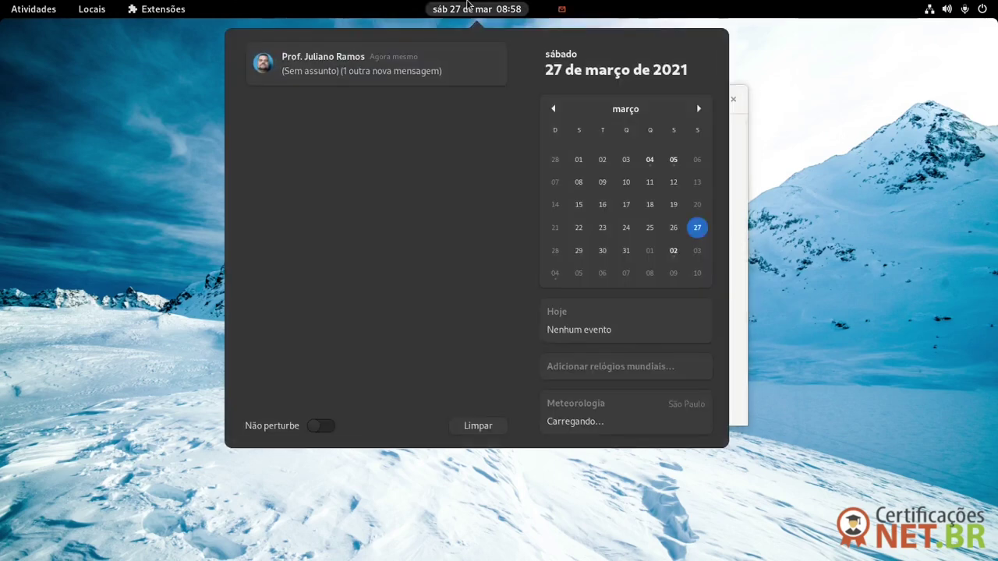
click(468, 6)
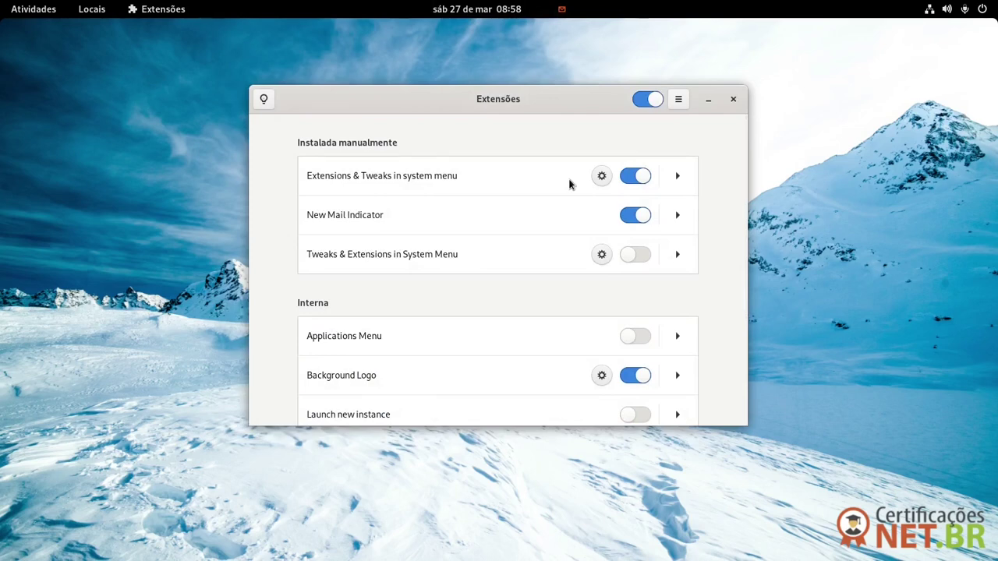
click(563, 8)
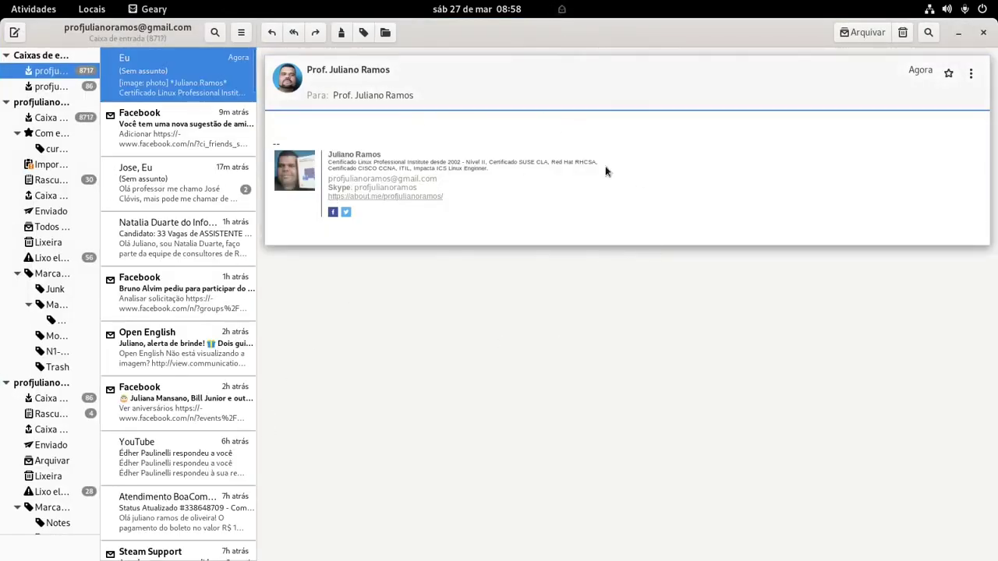
click(959, 33)
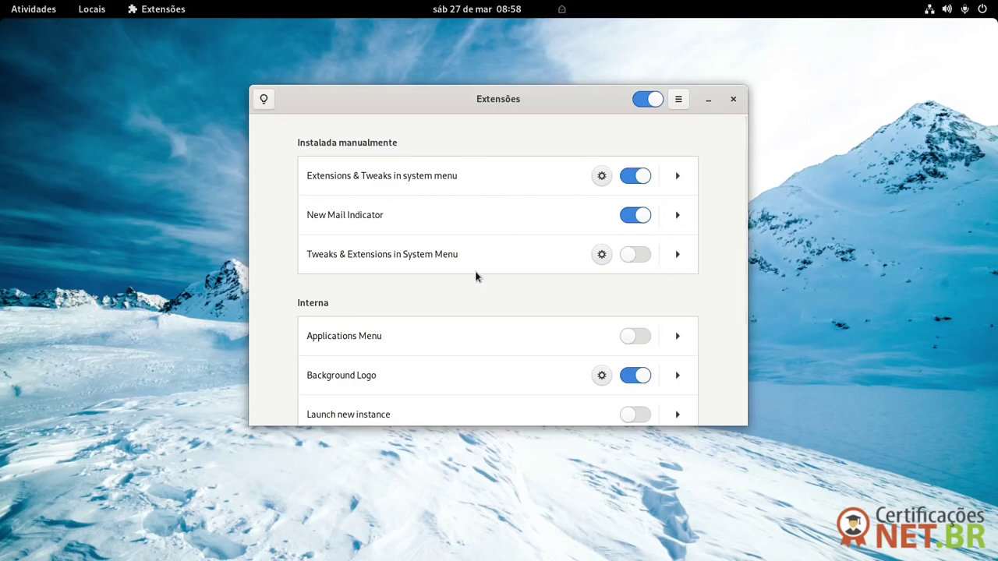
Step: Review the manually installed and internal extensions in Extensões, and close the app
scroll(475, 276, down, 3)
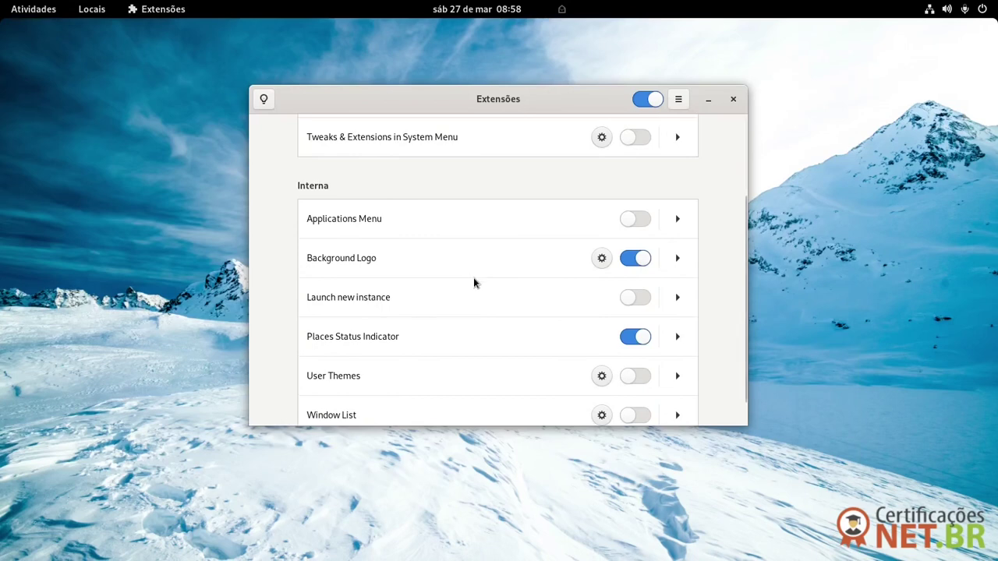
scroll(474, 283, down, 1)
scroll(464, 304, up, 4)
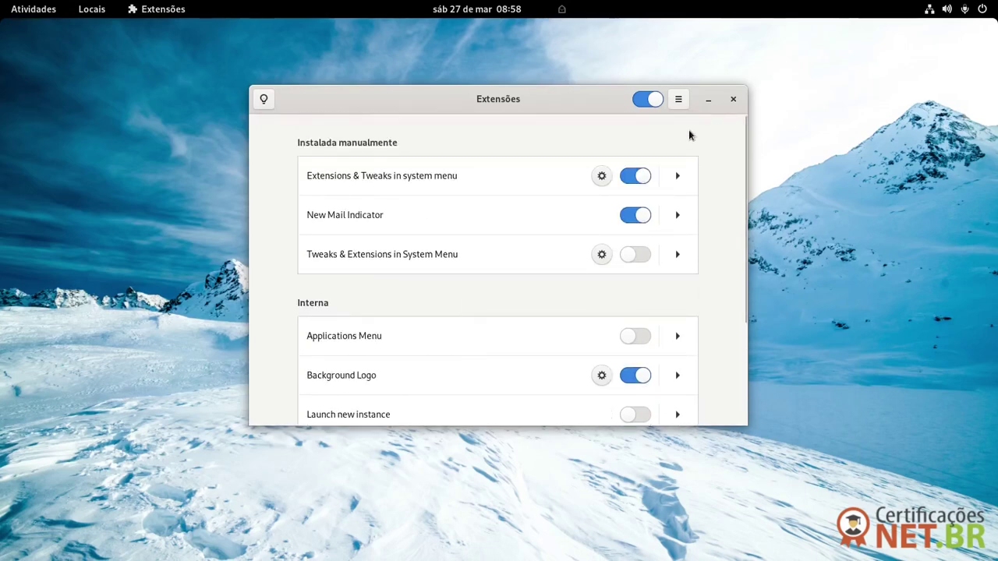
click(731, 103)
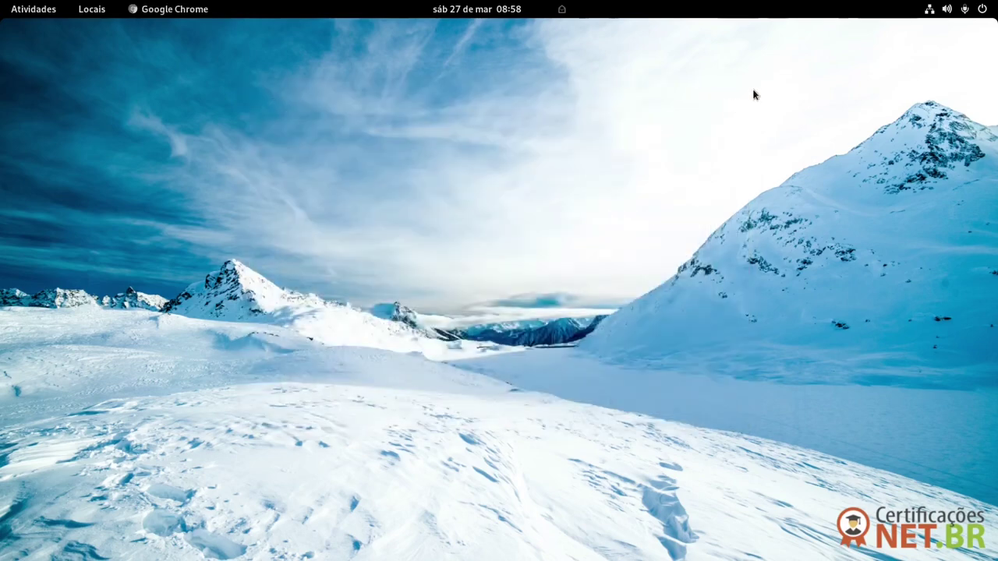
Step: Search the activities overview for "aju" and launch Ajustes
click(958, 11)
key(super)
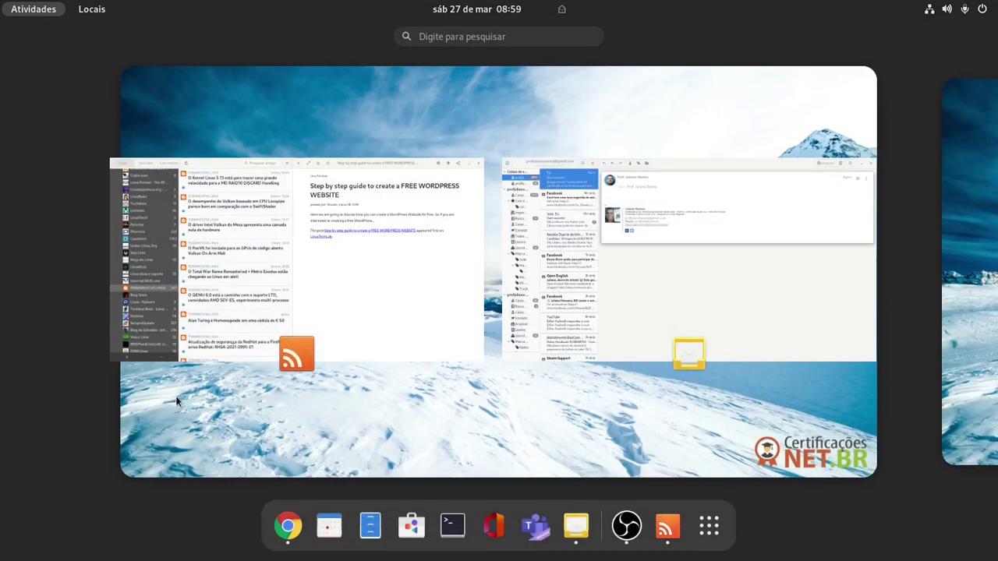
text(aju)
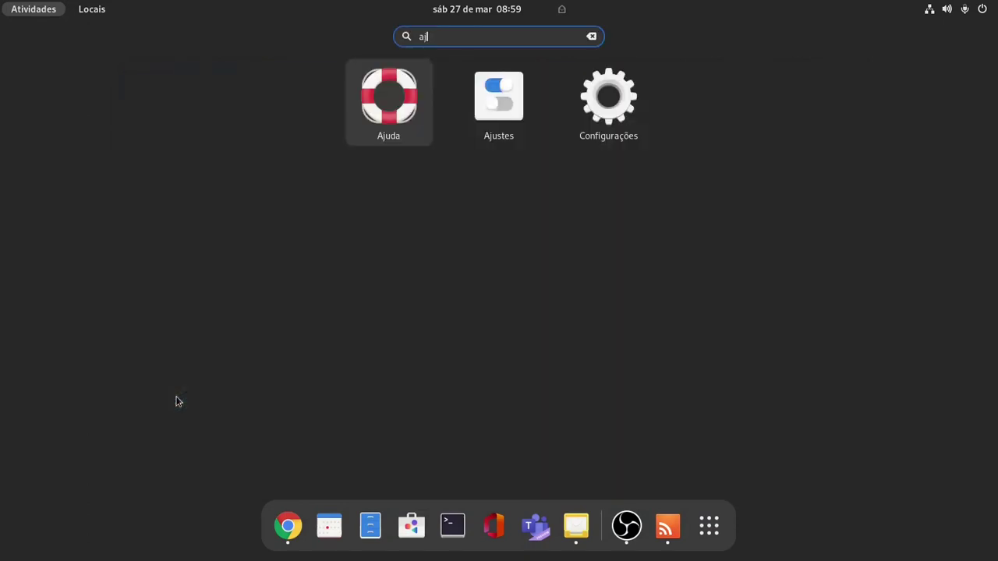
click(499, 94)
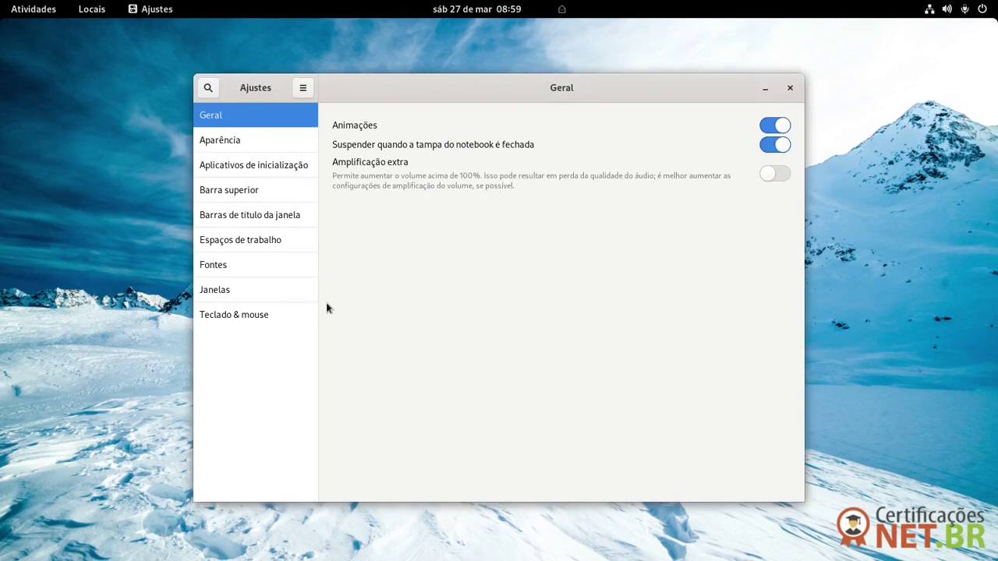
Step: Review the Espaços de trabalho and Barras de título da janela settings, choosing Minimize for Clique no botão do meio
click(297, 241)
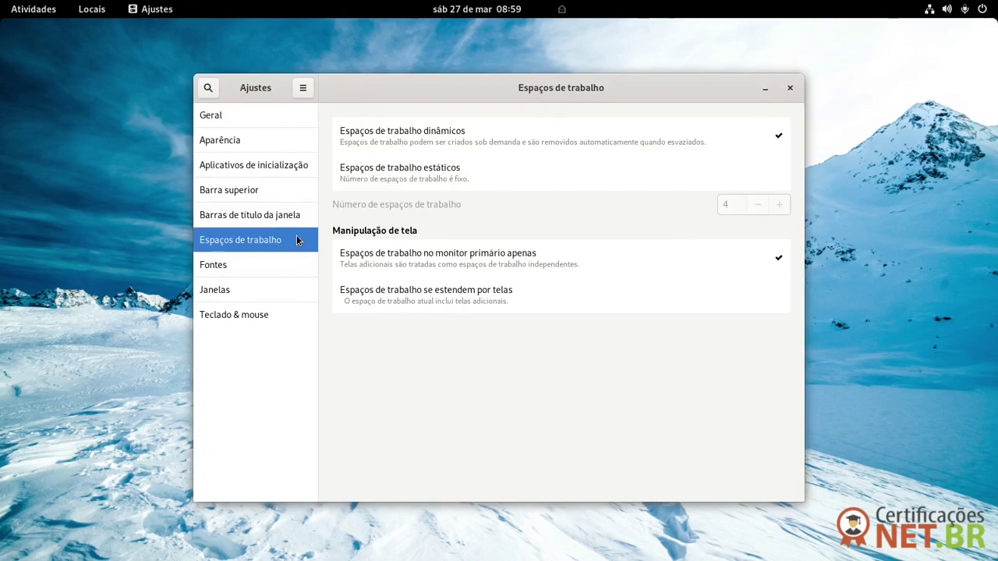
click(293, 216)
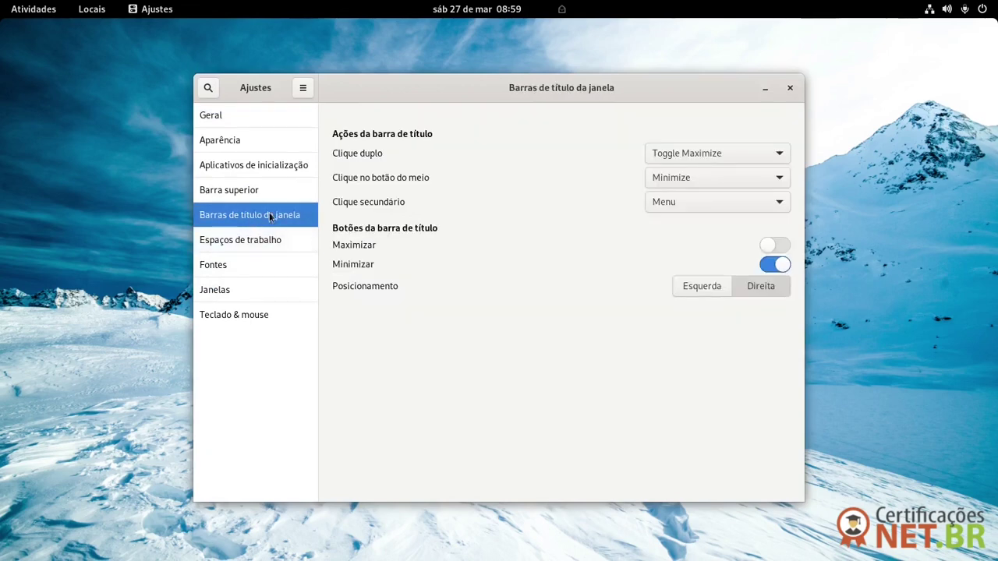
click(672, 179)
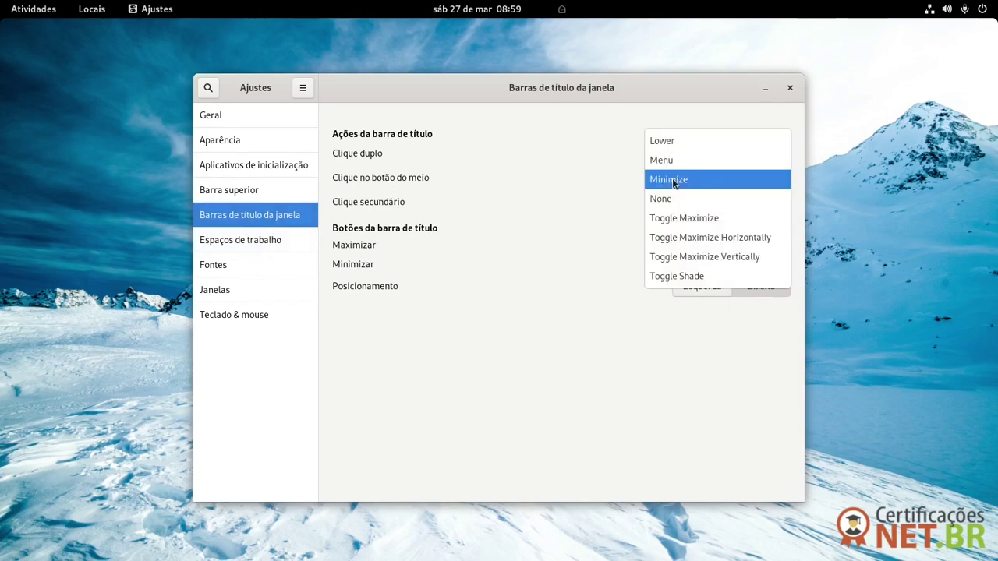
click(672, 181)
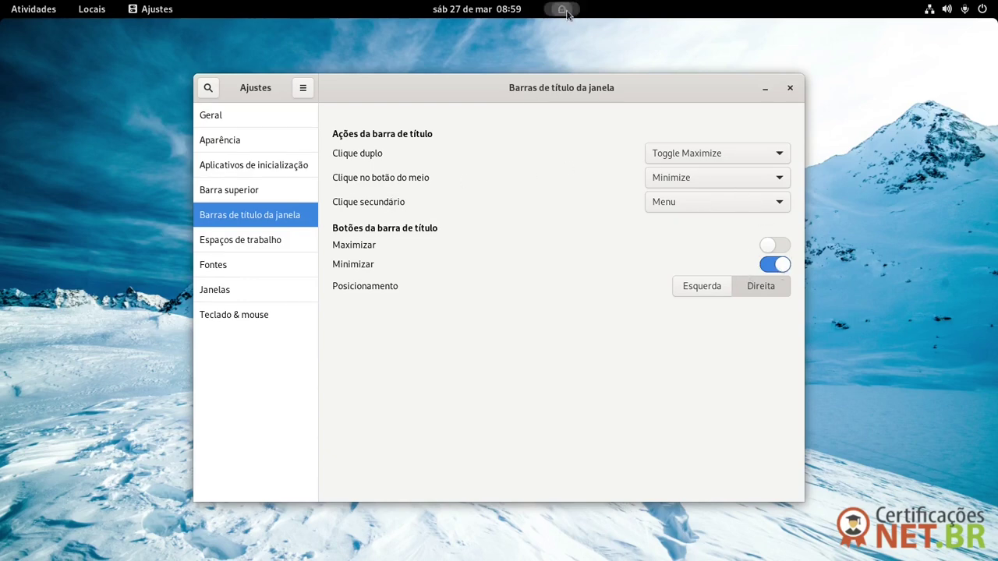
Step: Show and hide the Geary window several times over Ajustes through the New Mail Indicator, and minimize Geary
key(alt+Tab)
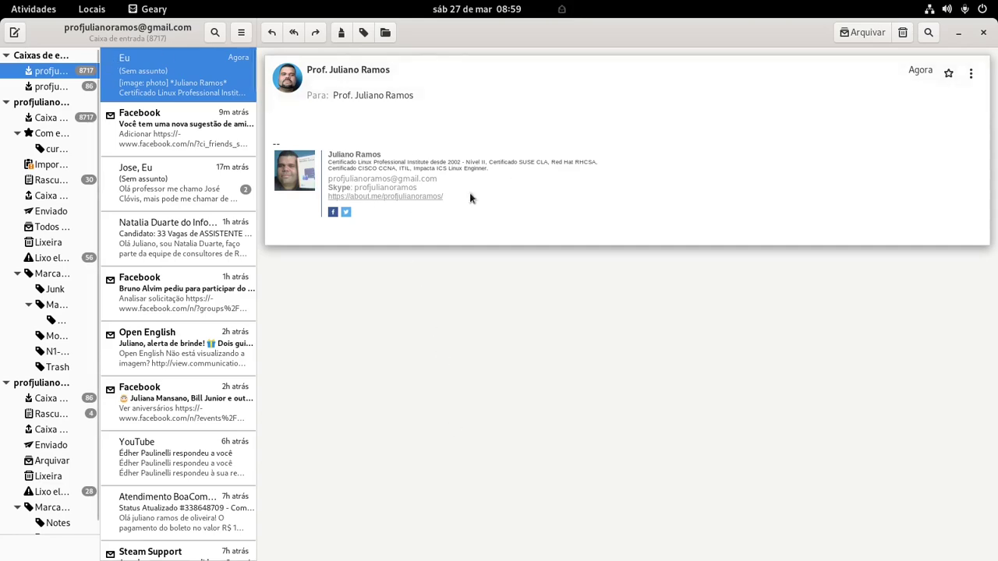
key(alt+Tab)
key(alt+Tab)
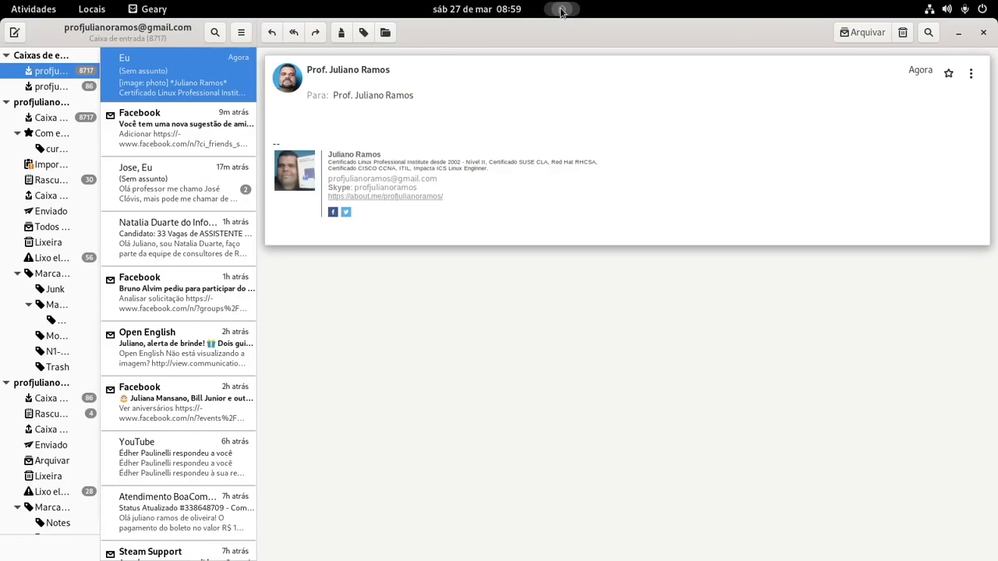
key(alt+Tab)
key(alt+Tab)
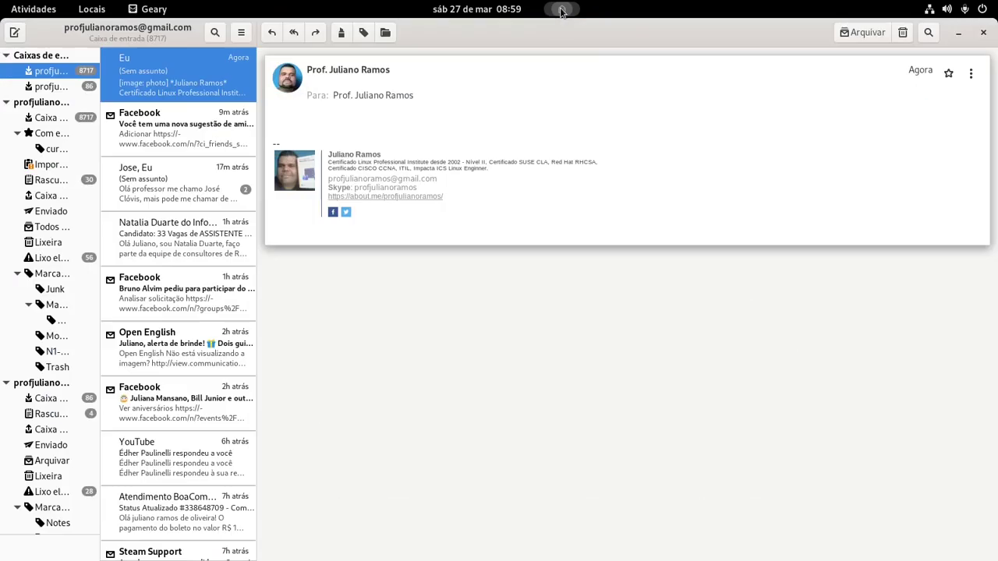
click(960, 36)
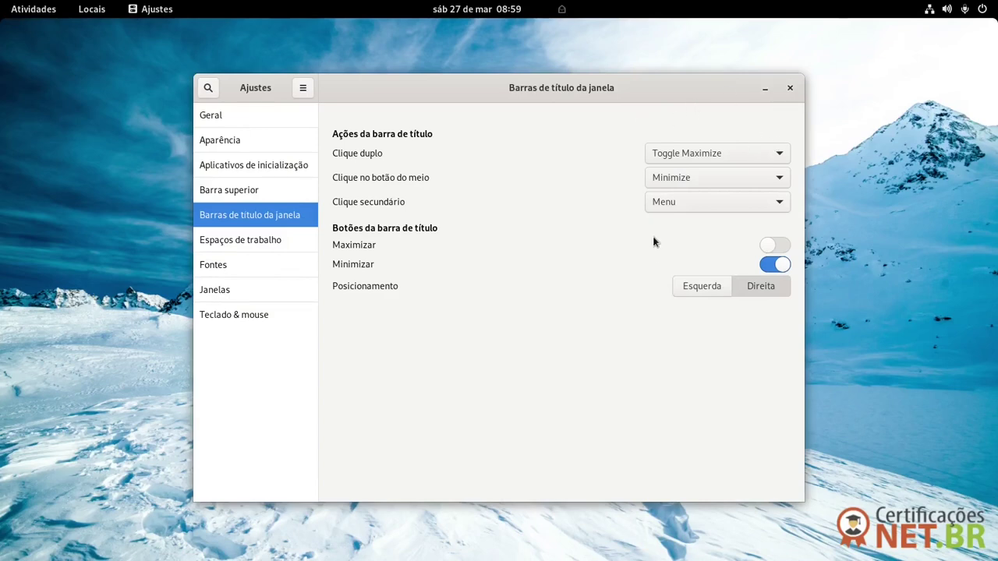
Step: Minimize Ajustes using the title bar's Clique no botão do meio action, and check the Google Chrome application menu and the Locais menu
middle_click(541, 87)
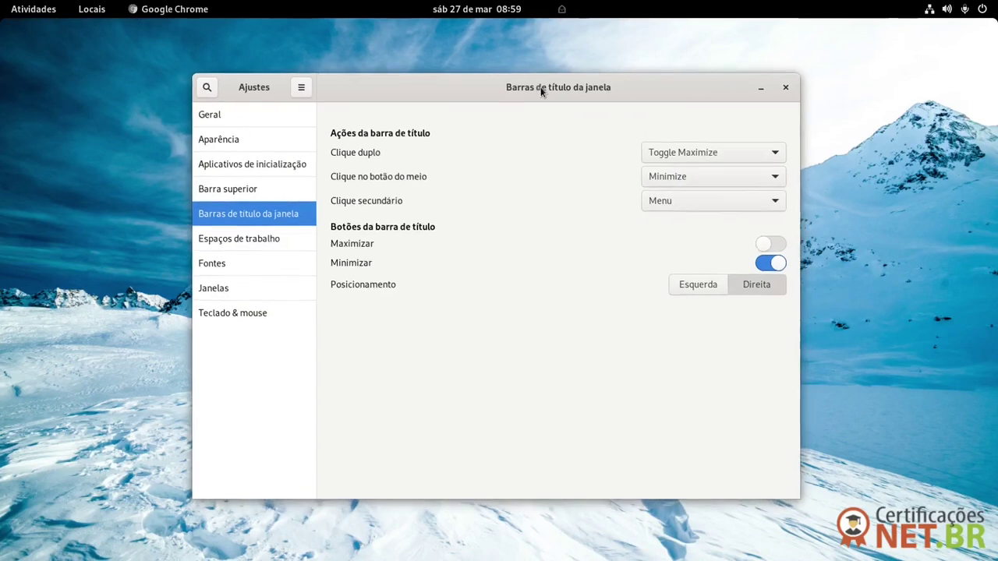
click(199, 9)
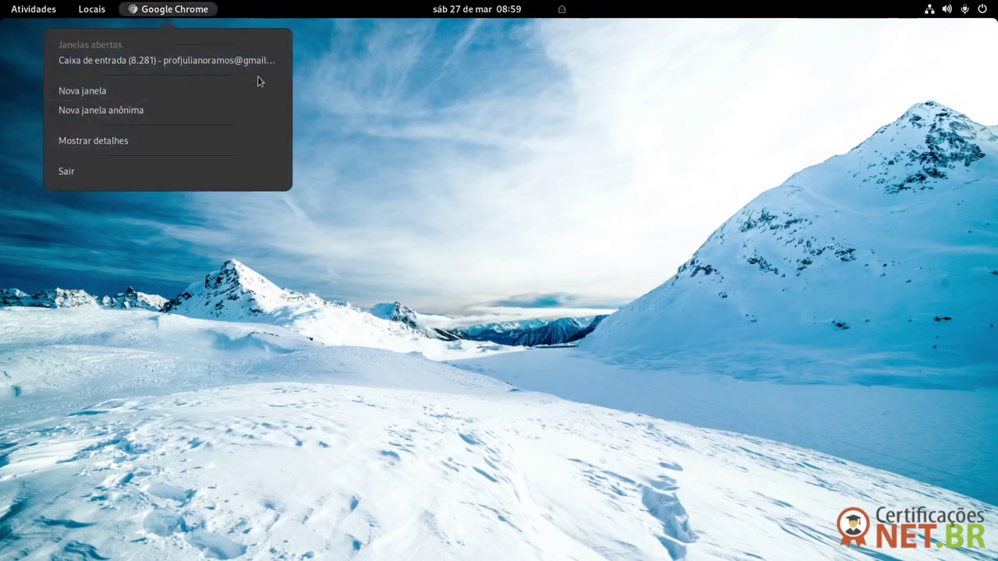
click(179, 9)
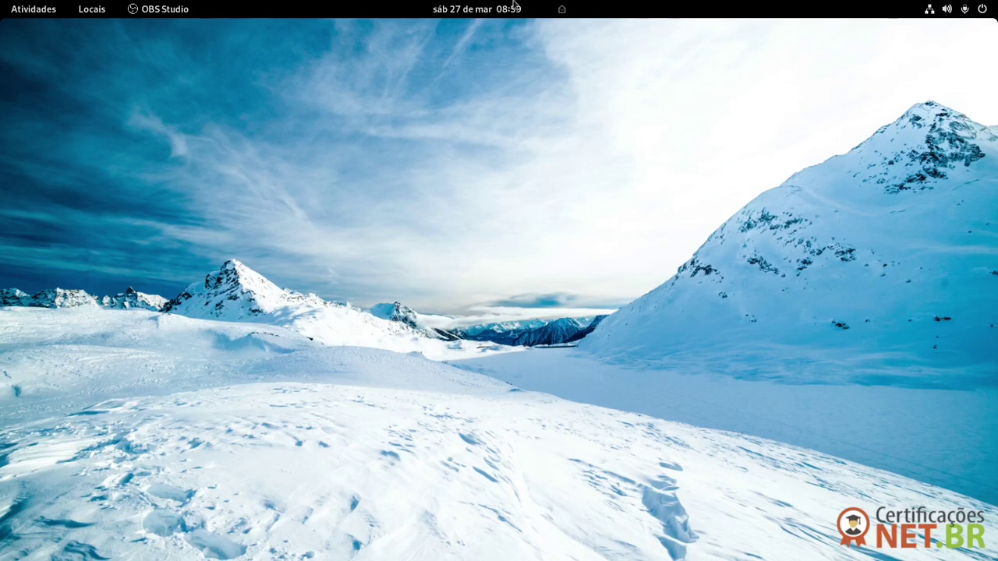
click(95, 9)
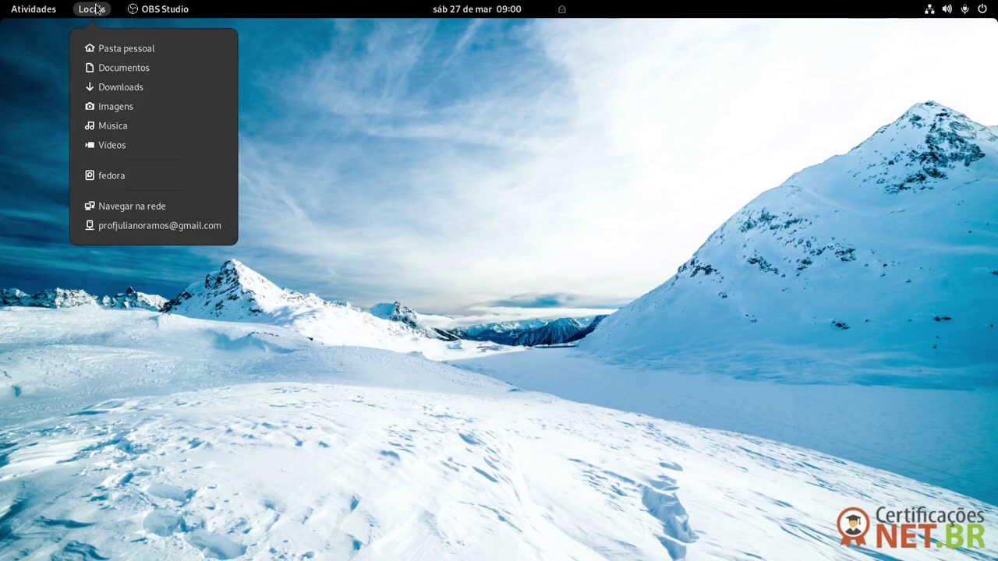
click(95, 8)
Step: Switch to Google Chrome, maximize its window and open the Certificações NET.BR site at true.certificacoes.net.br/linuxltc1/
click(34, 9)
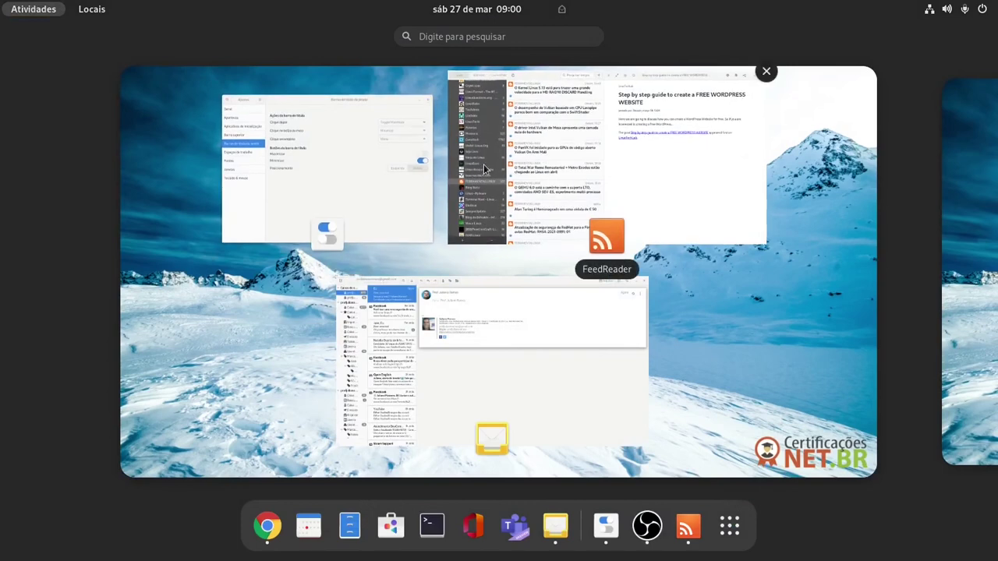
click(276, 524)
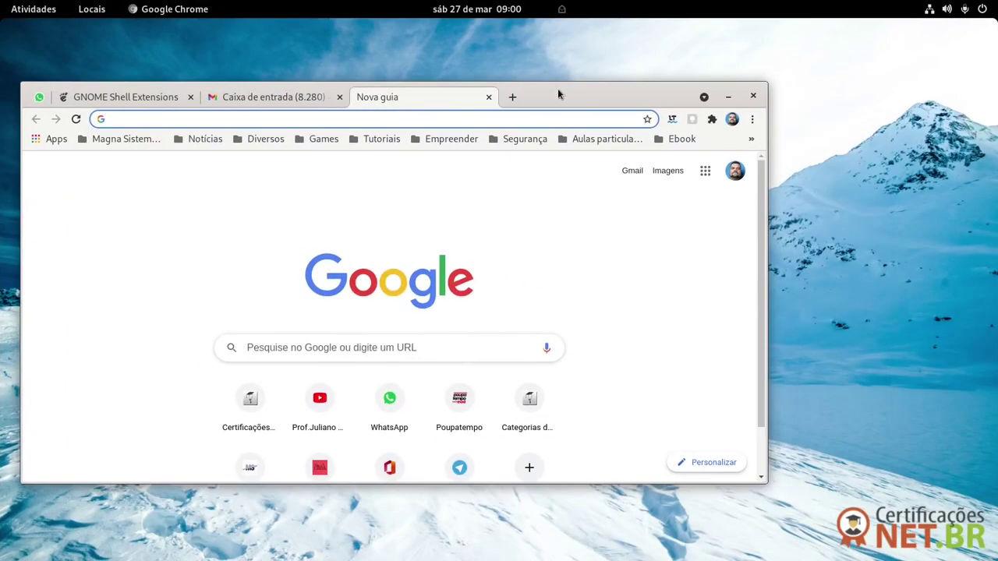
double_click(557, 88)
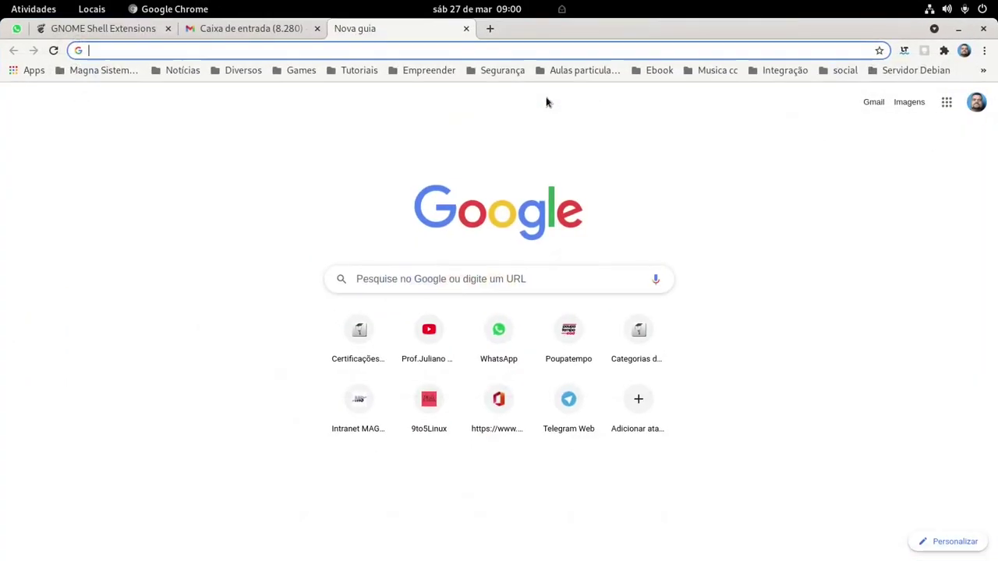
text(cer)
key(Return)
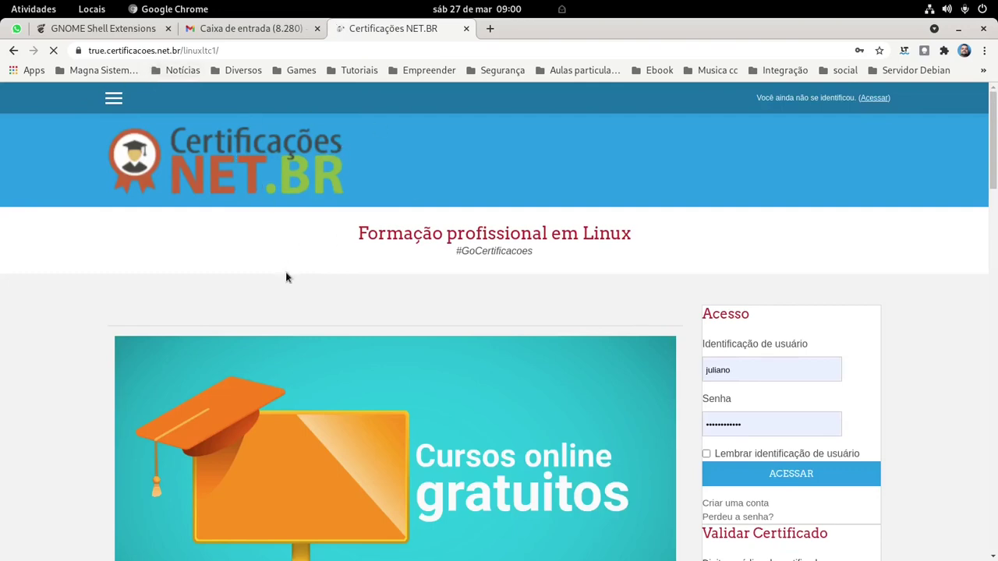
Step: Examine the courses under Cursos disponíveis on the Certificações NET.BR page, through to Firewall Linux com Iptables
scroll(285, 276, down, 15)
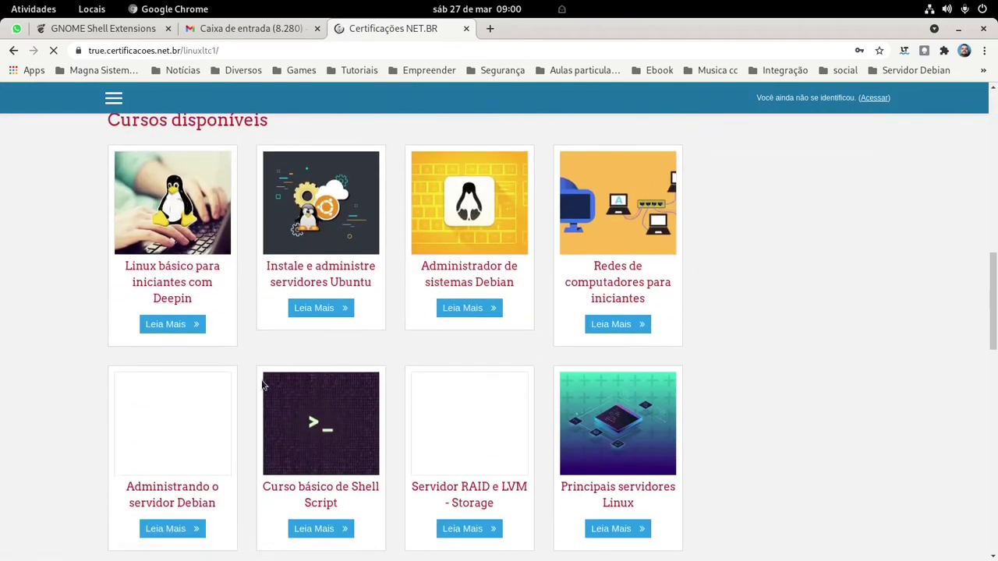
scroll(233, 328, down, 3)
scroll(265, 388, up, 3)
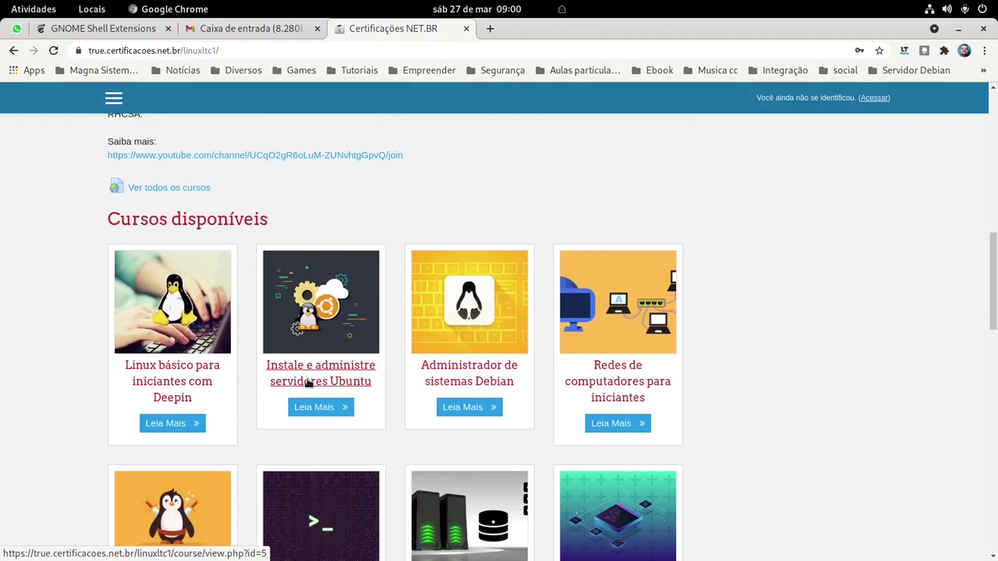
scroll(239, 319, down, 4)
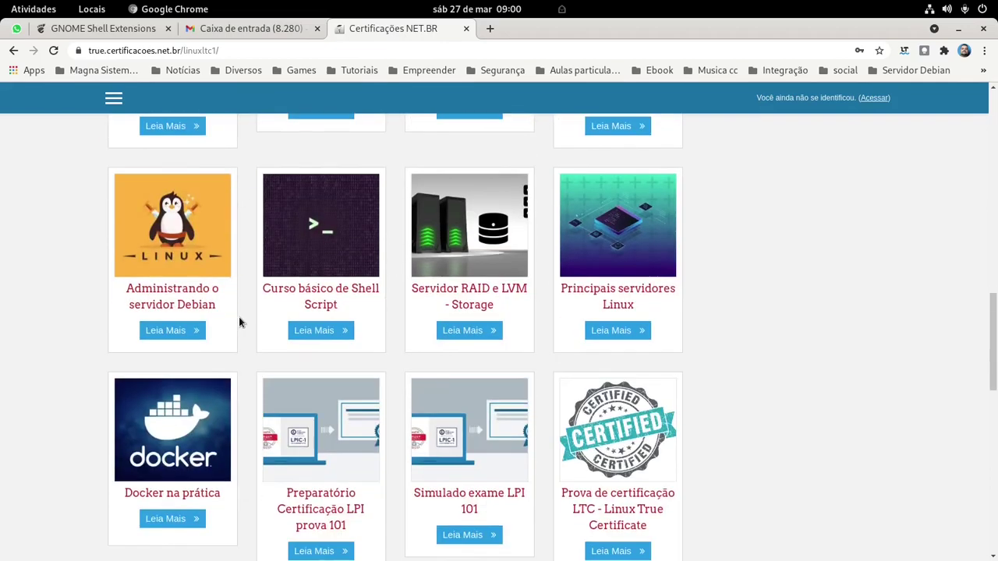
scroll(236, 319, down, 7)
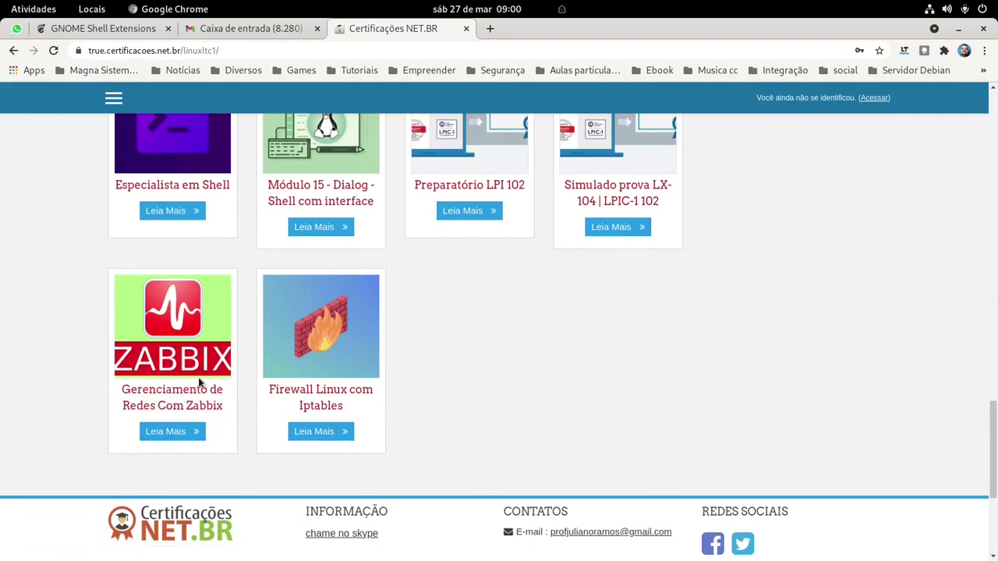
scroll(199, 382, up, 2)
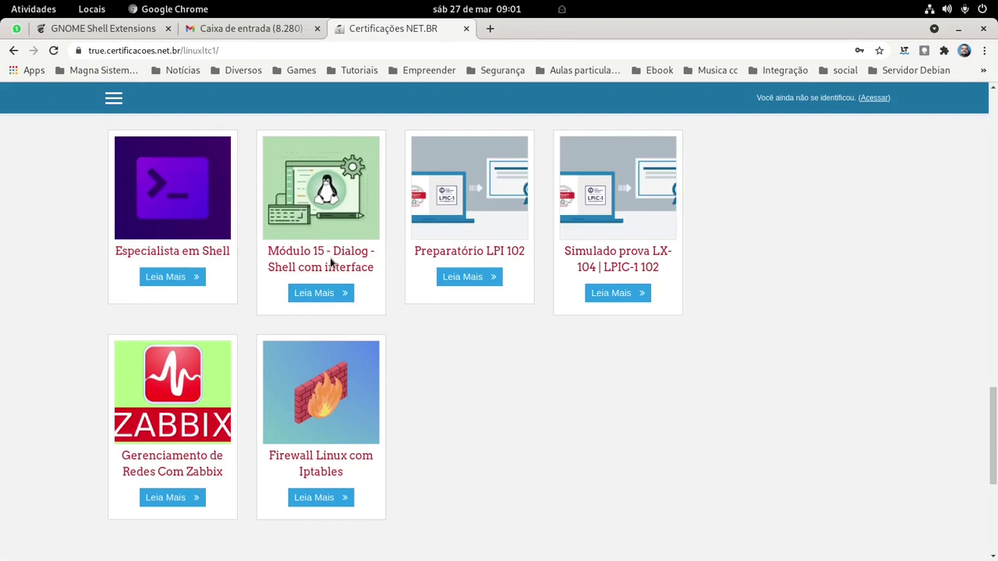
scroll(330, 262, up, 10)
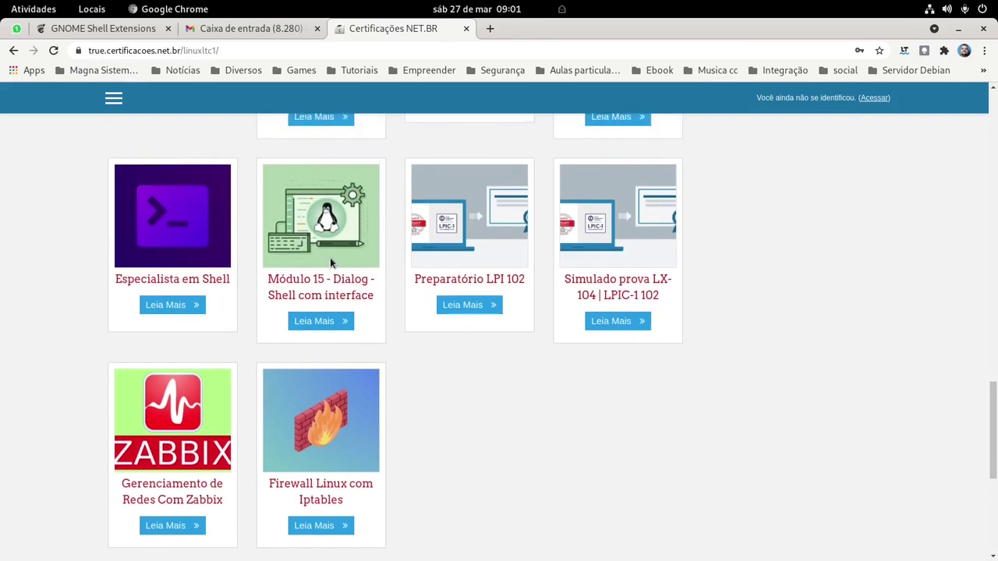
scroll(330, 263, up, 8)
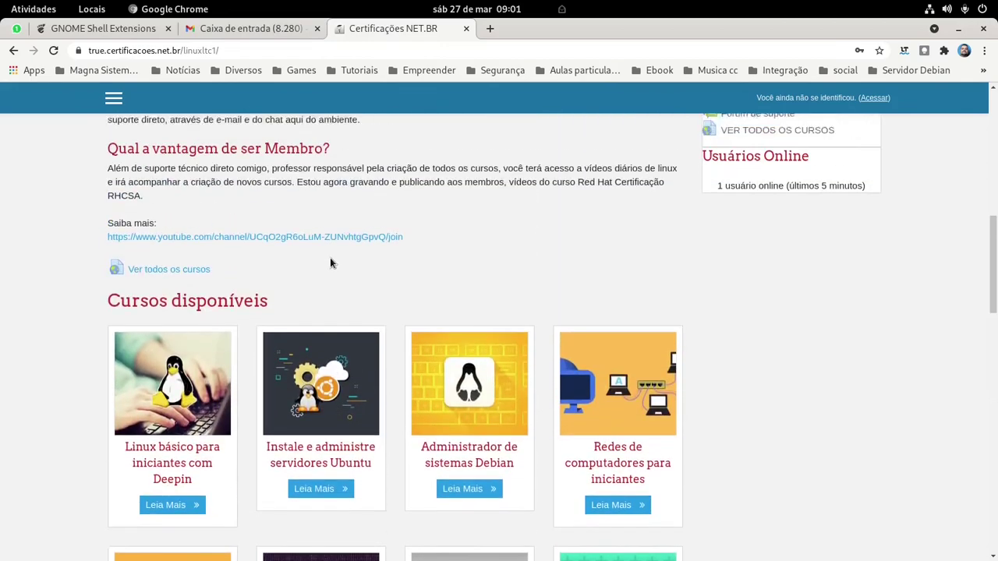